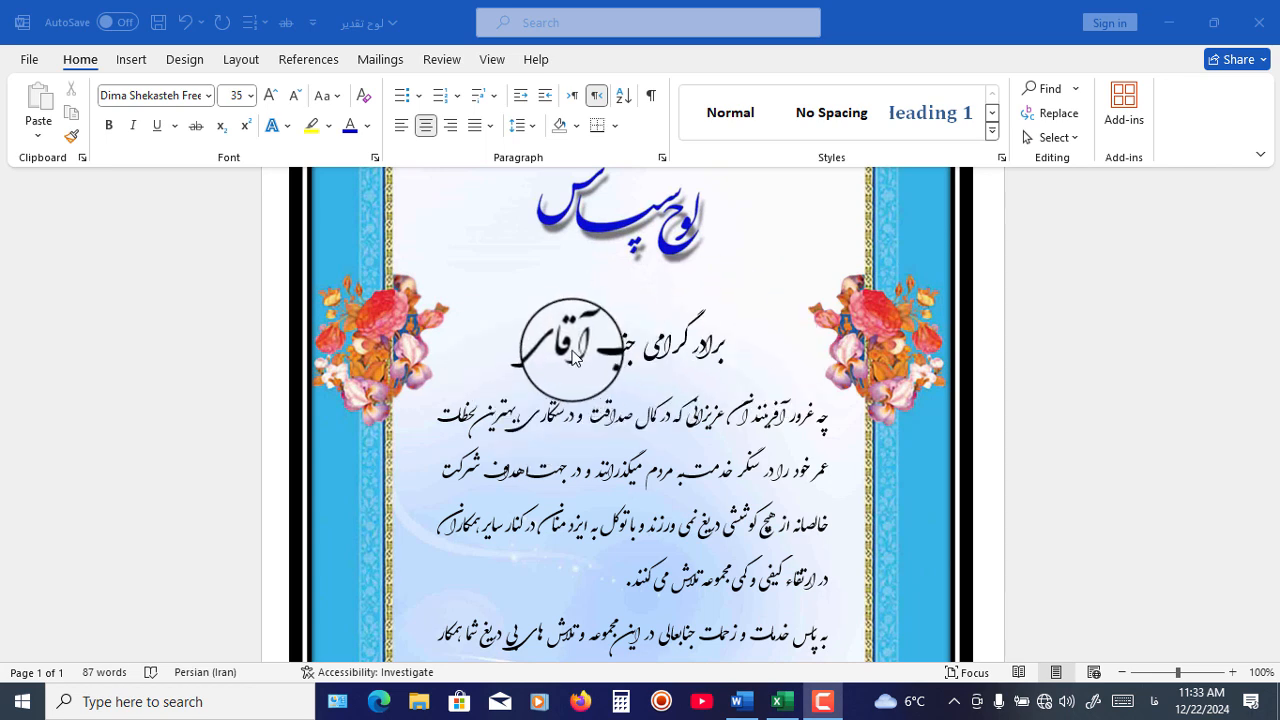
Step: Make the text after آقای in the certificate heading blue
scroll(574, 357, up, 3)
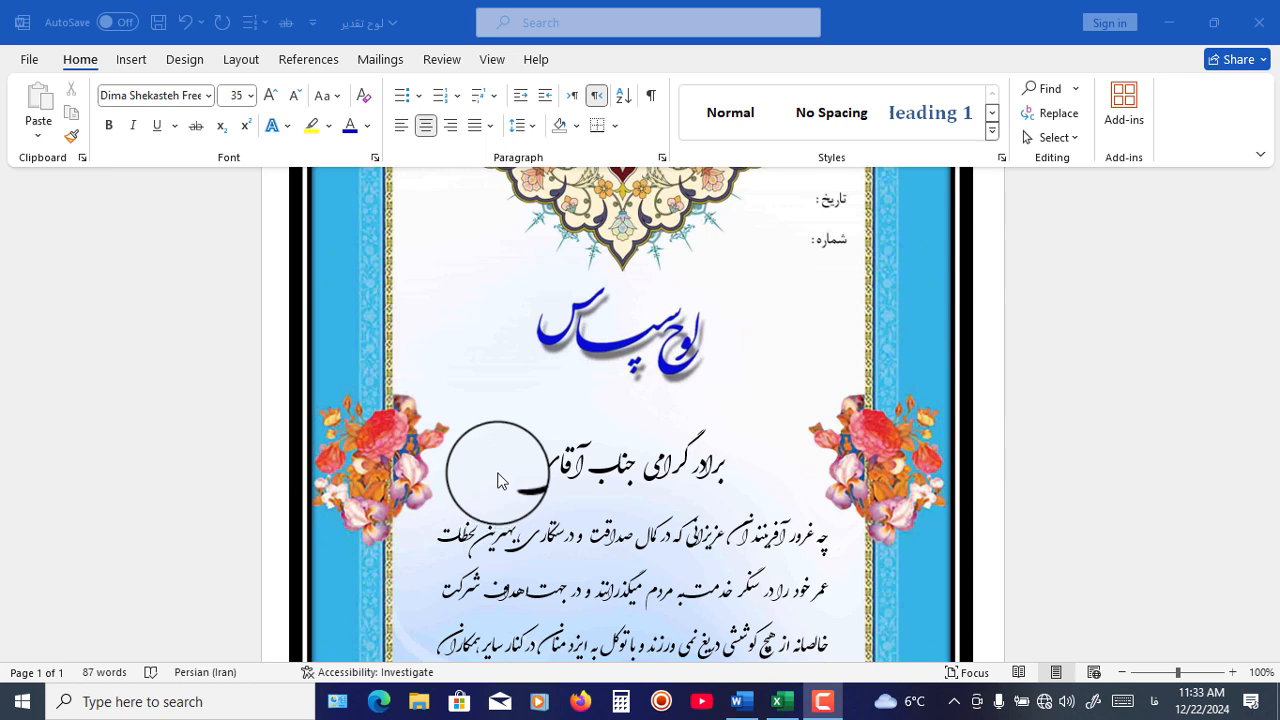
click(502, 476)
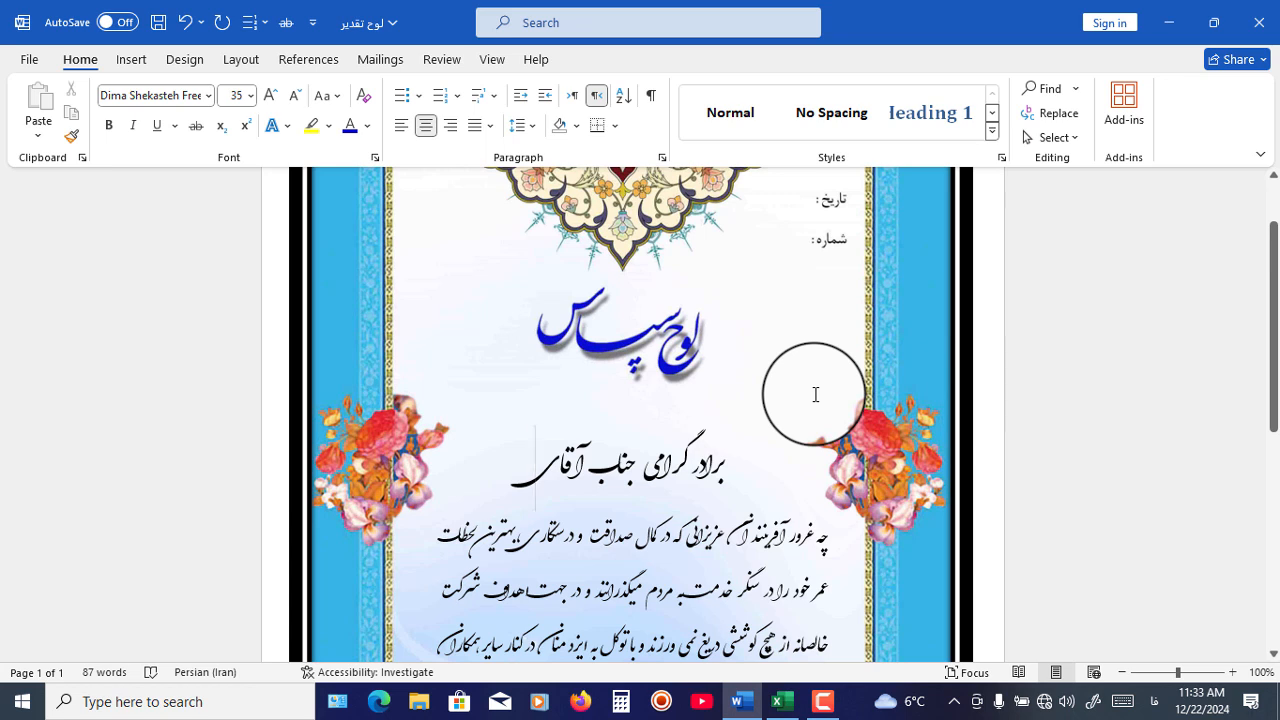
click(369, 127)
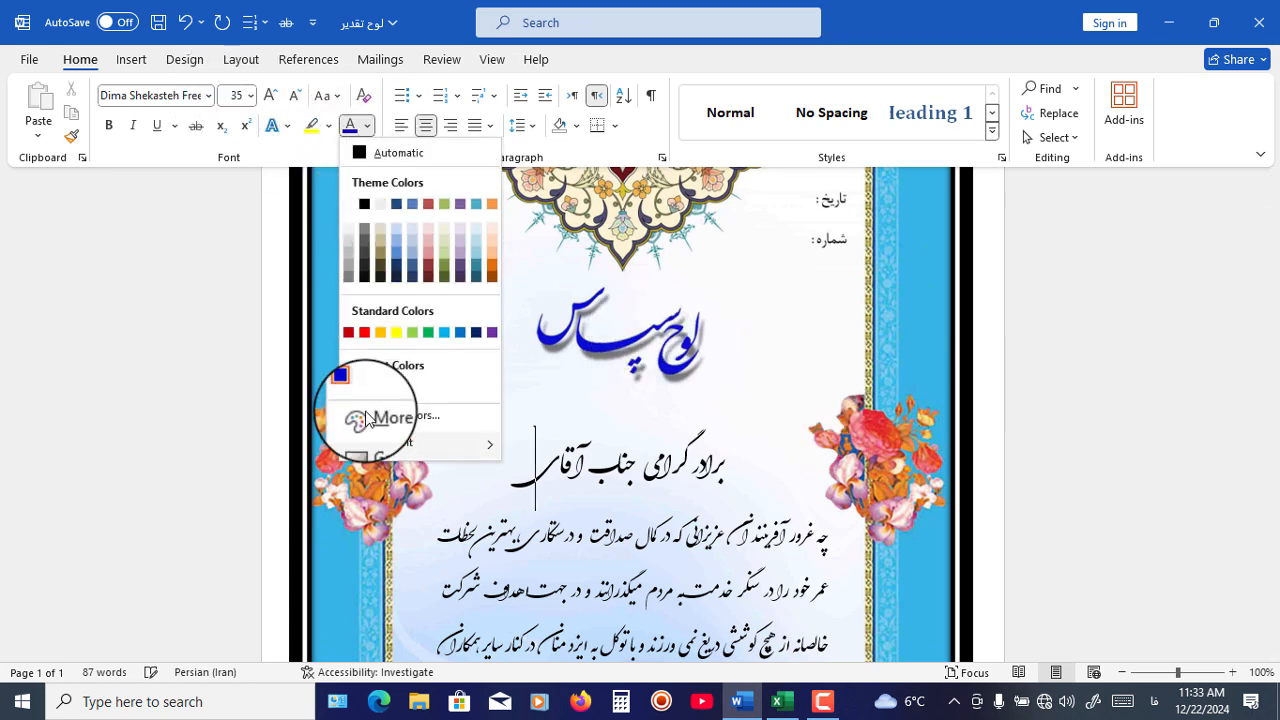
click(345, 384)
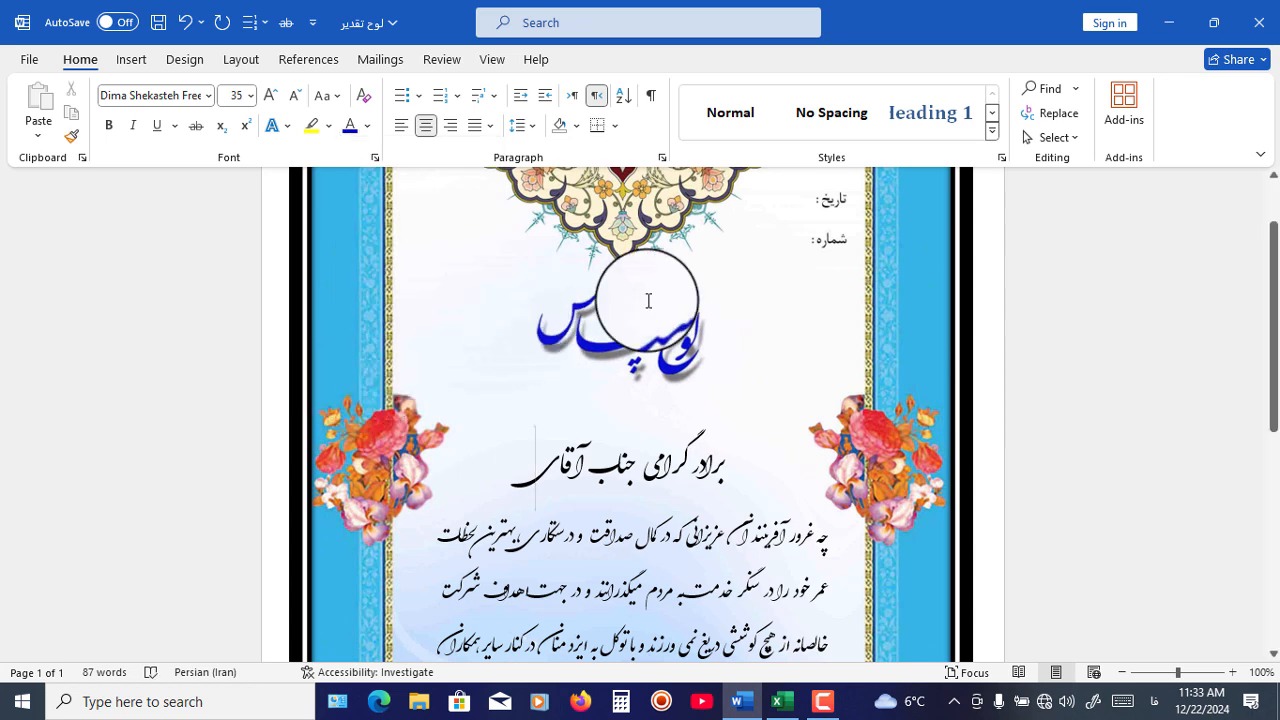
Step: Type two trial recipient names after آقای, then delete them again
text(مح)
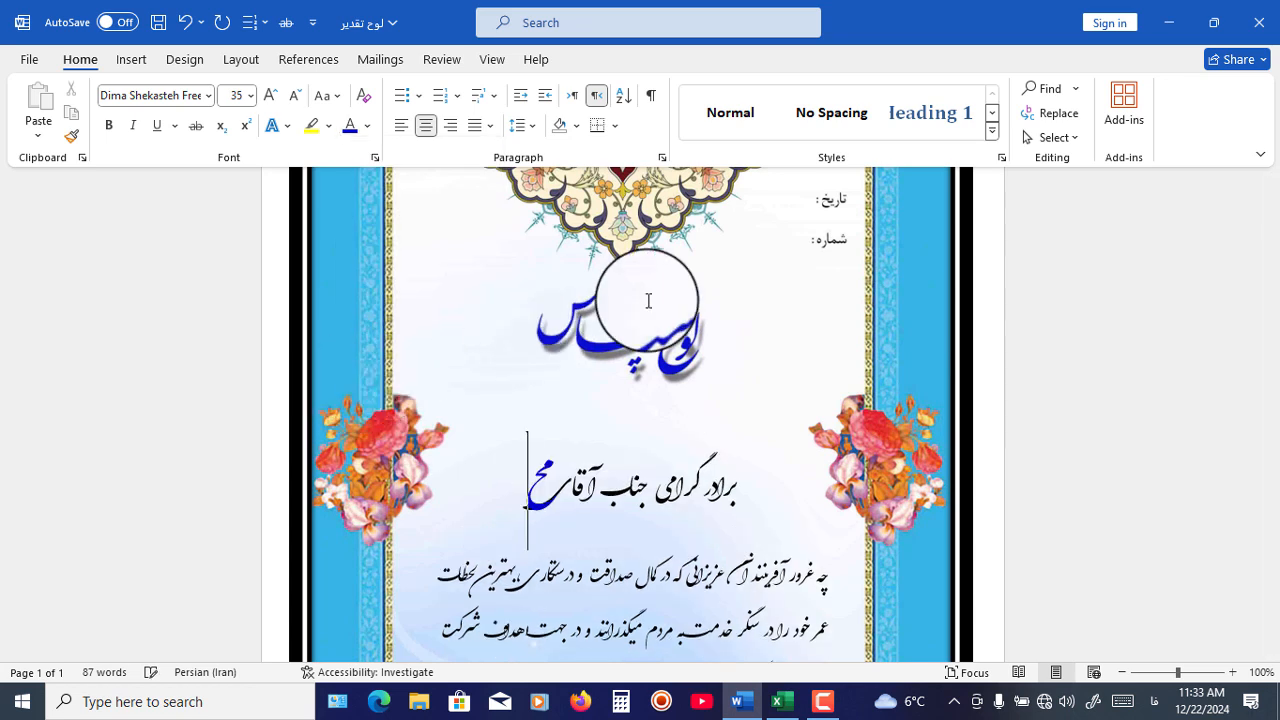
text(مد شریفی)
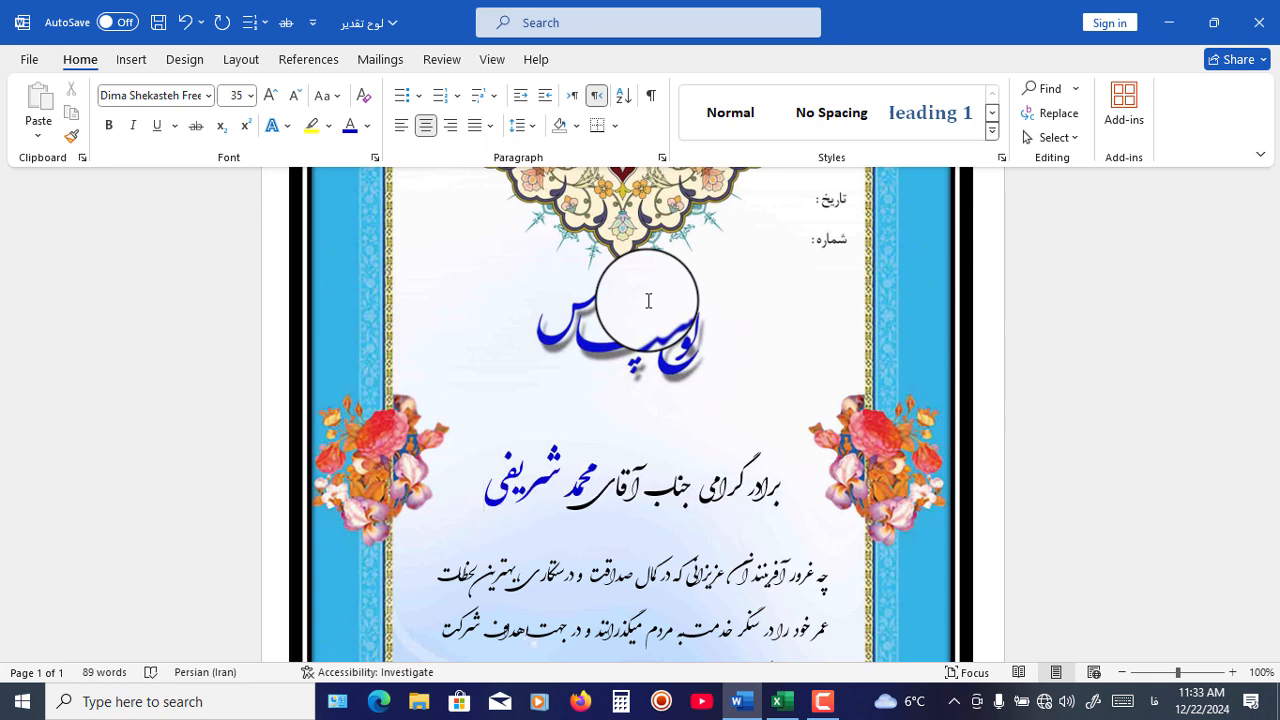
key(BackSpace)
key(BackSpace)
key(BackSpace)
key(BackSpace)
key(BackSpace)
key(BackSpace)
key(BackSpace)
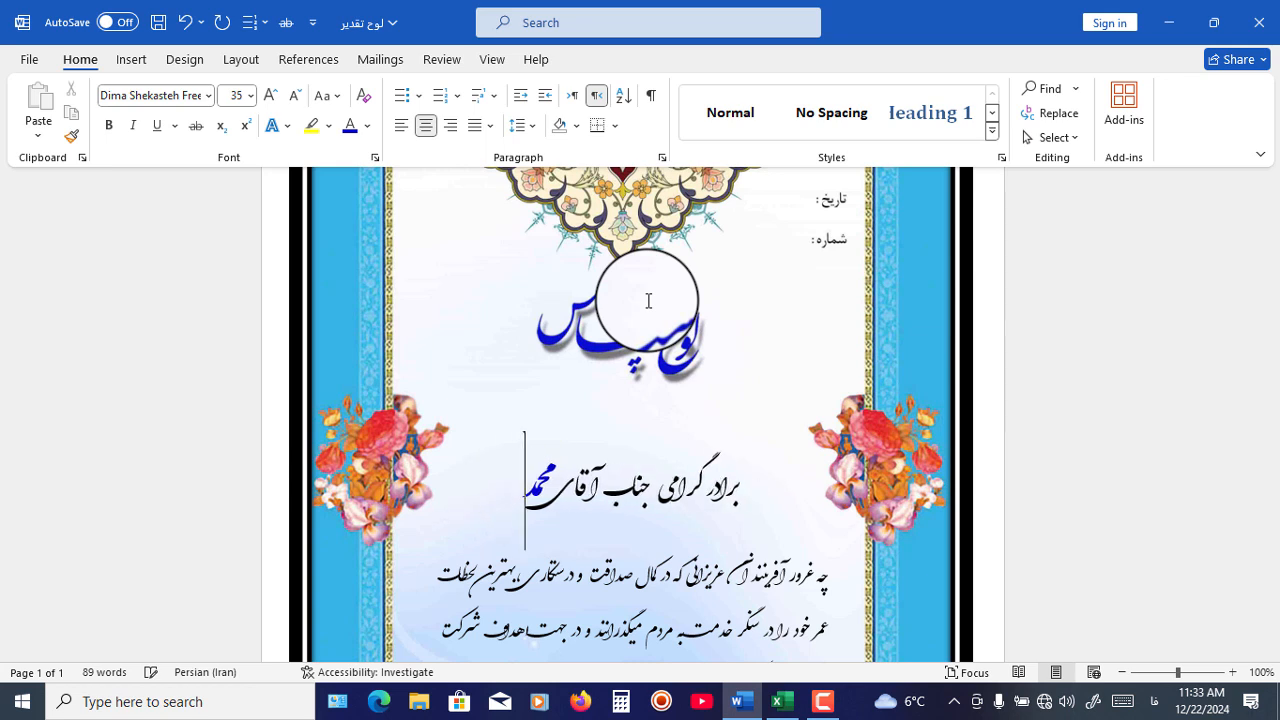
key(BackSpace)
key(BackSpace)
key(BackSpace)
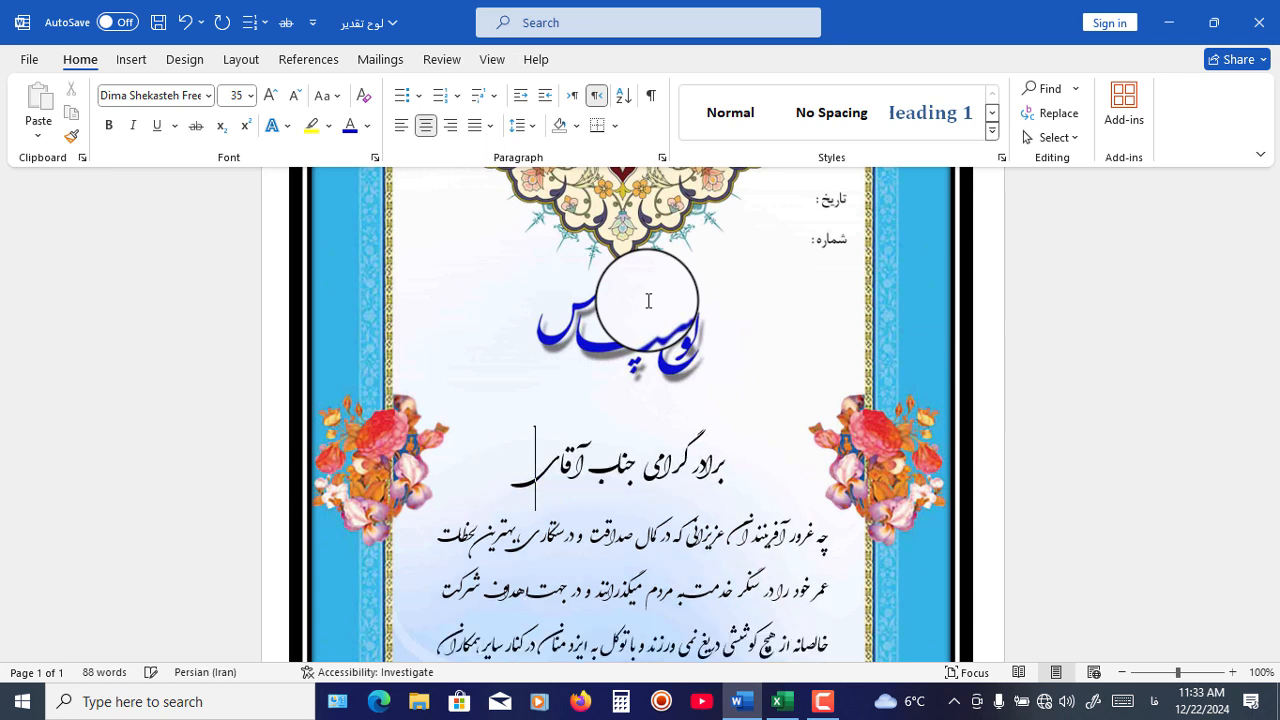
text(حسین)
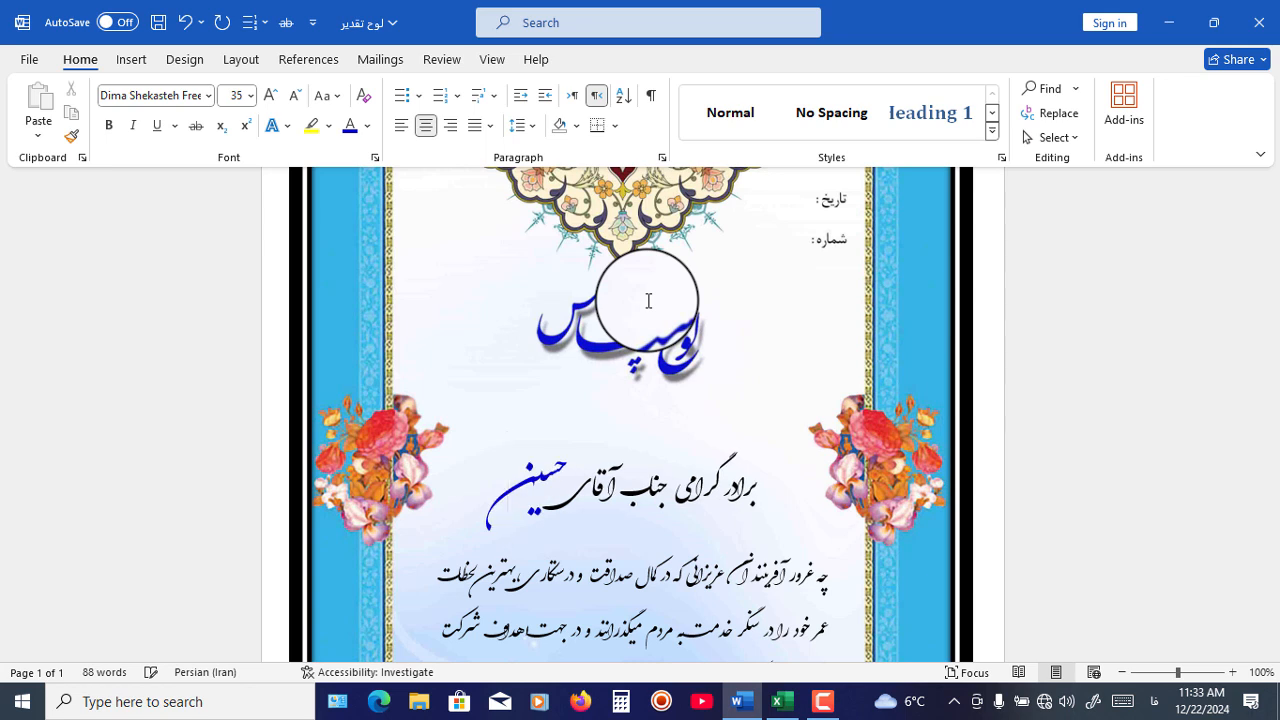
text( حسینی)
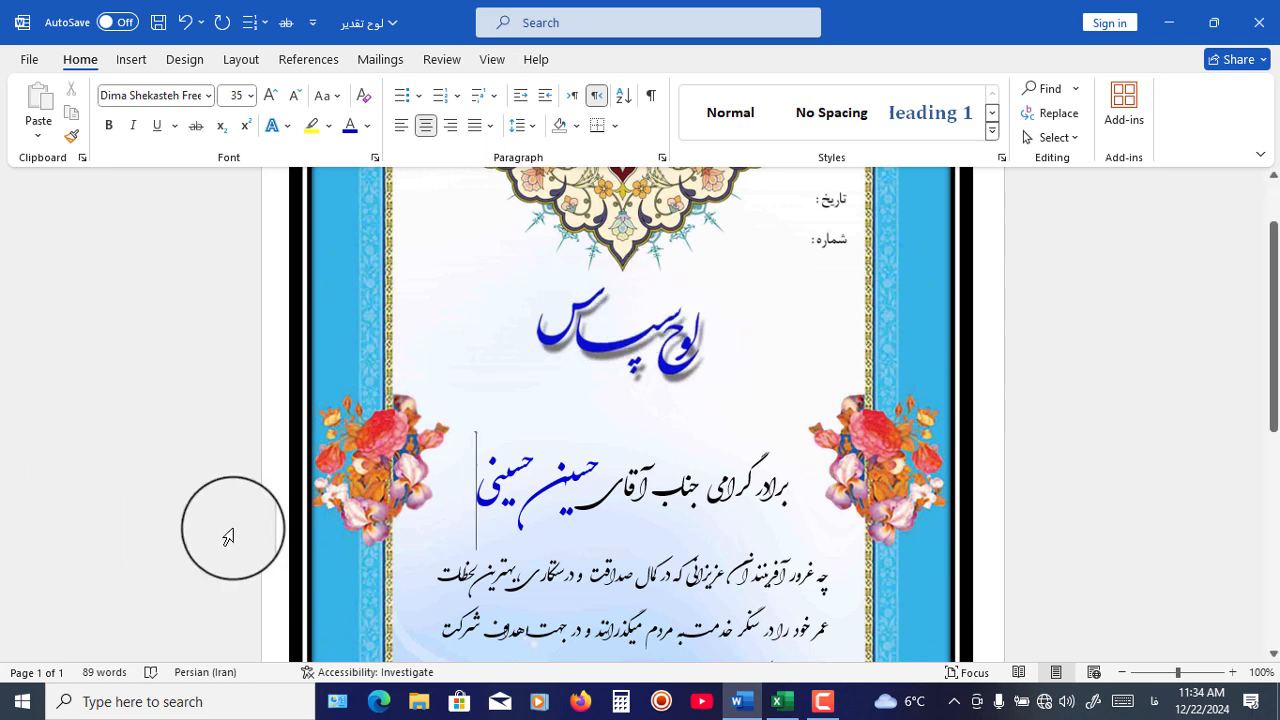
key(BackSpace)
key(BackSpace)
key(BackSpace)
key(BackSpace)
key(BackSpace)
key(BackSpace)
key(BackSpace)
key(BackSpace)
key(BackSpace)
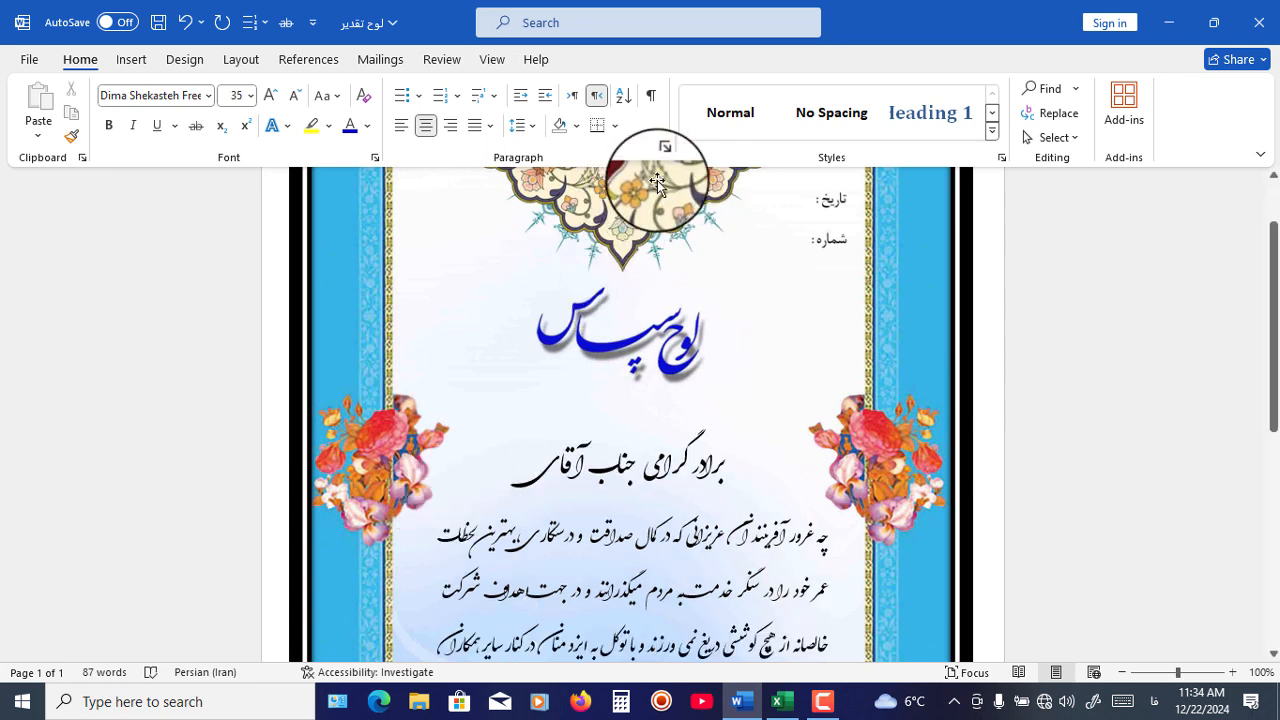
Step: Launch Excel and open the recent name list workbook
click(1170, 27)
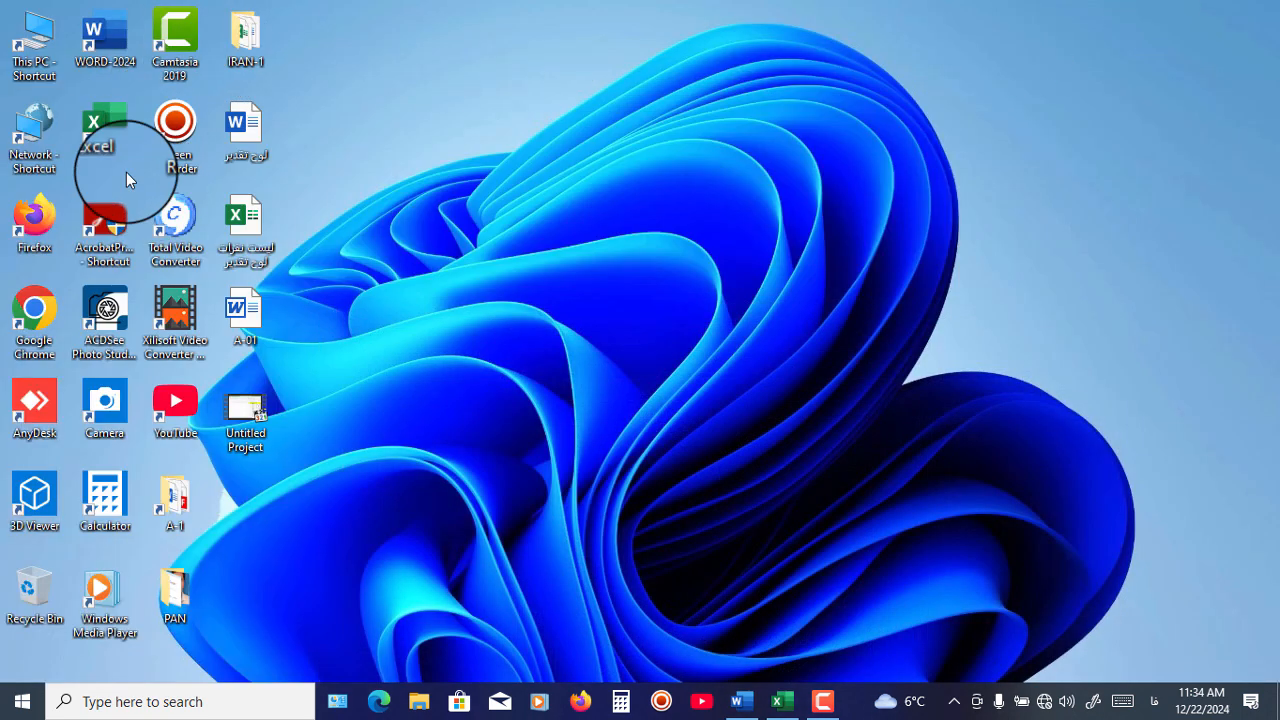
double_click(100, 142)
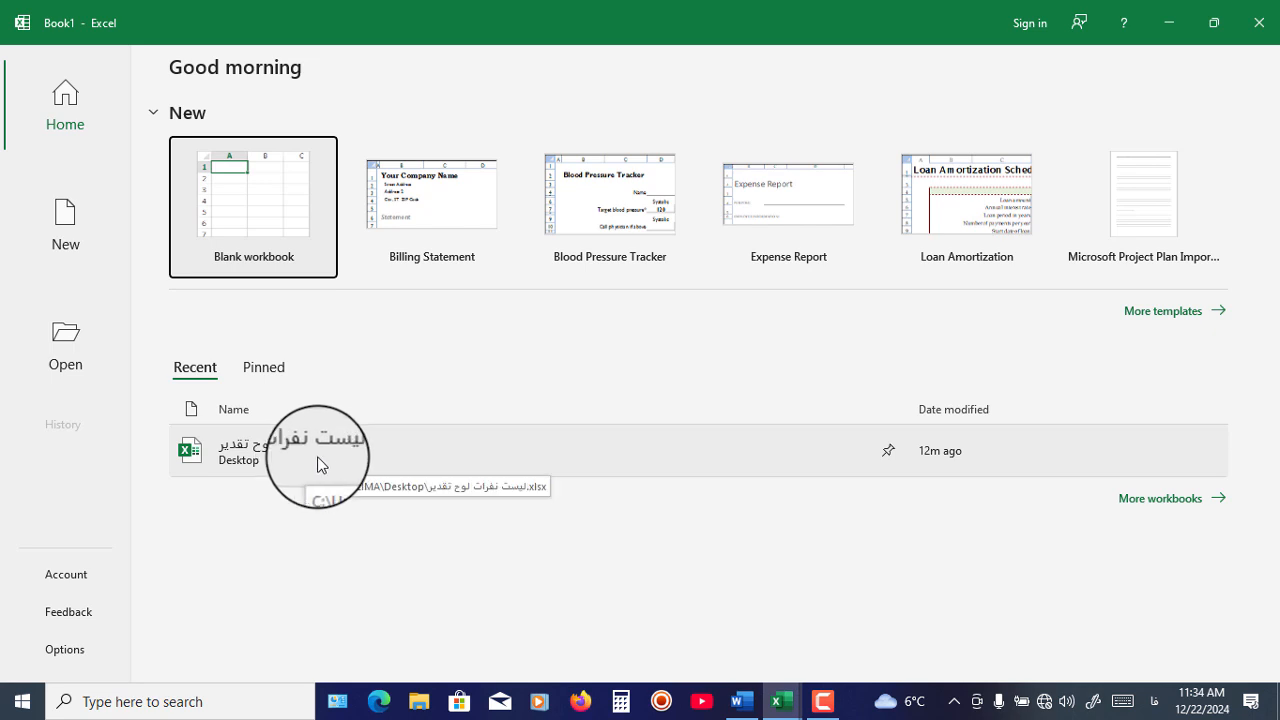
click(257, 462)
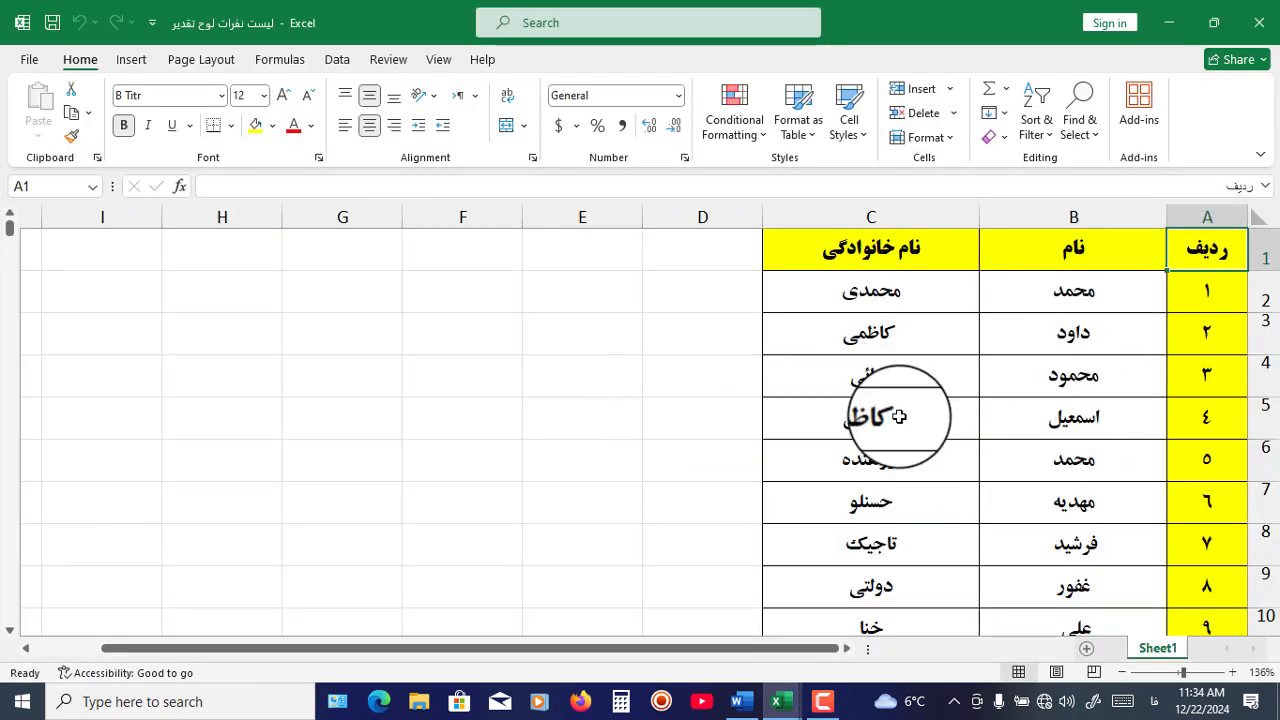
Step: Check the ردیف, نام and نام خانوادگی headers and the list's last filled row
click(1198, 285)
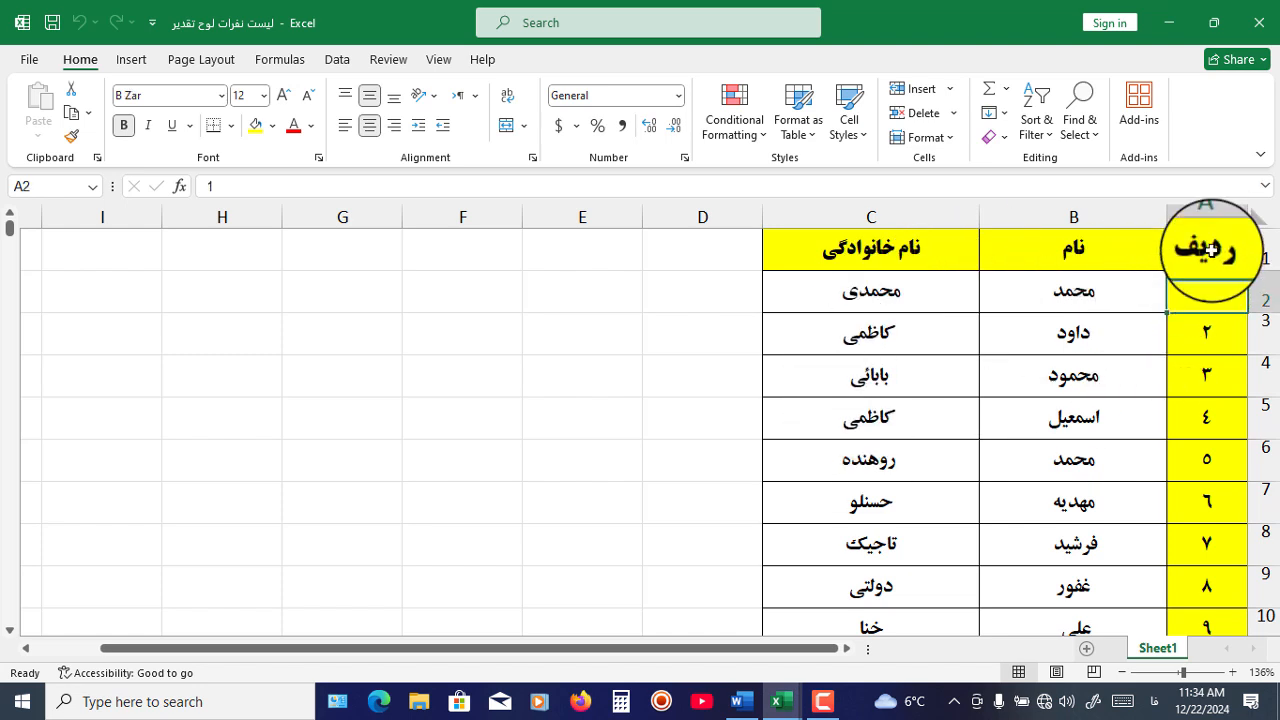
click(1210, 250)
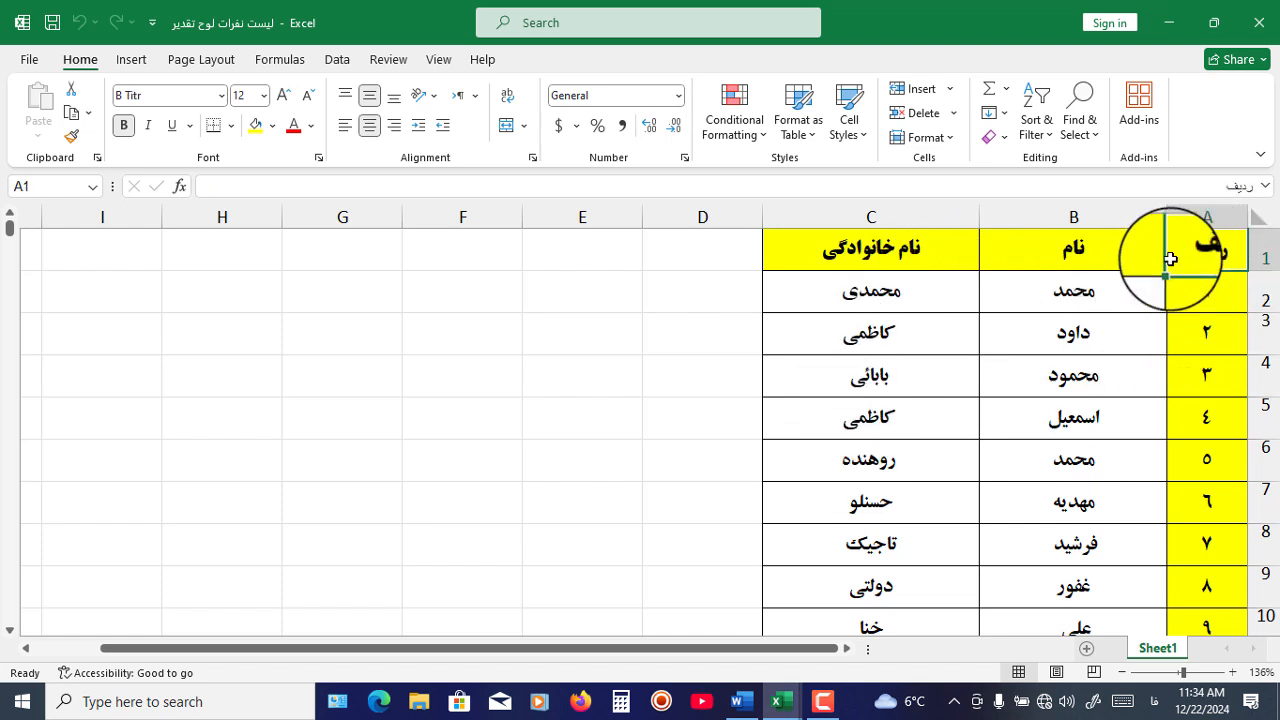
click(1062, 257)
click(871, 251)
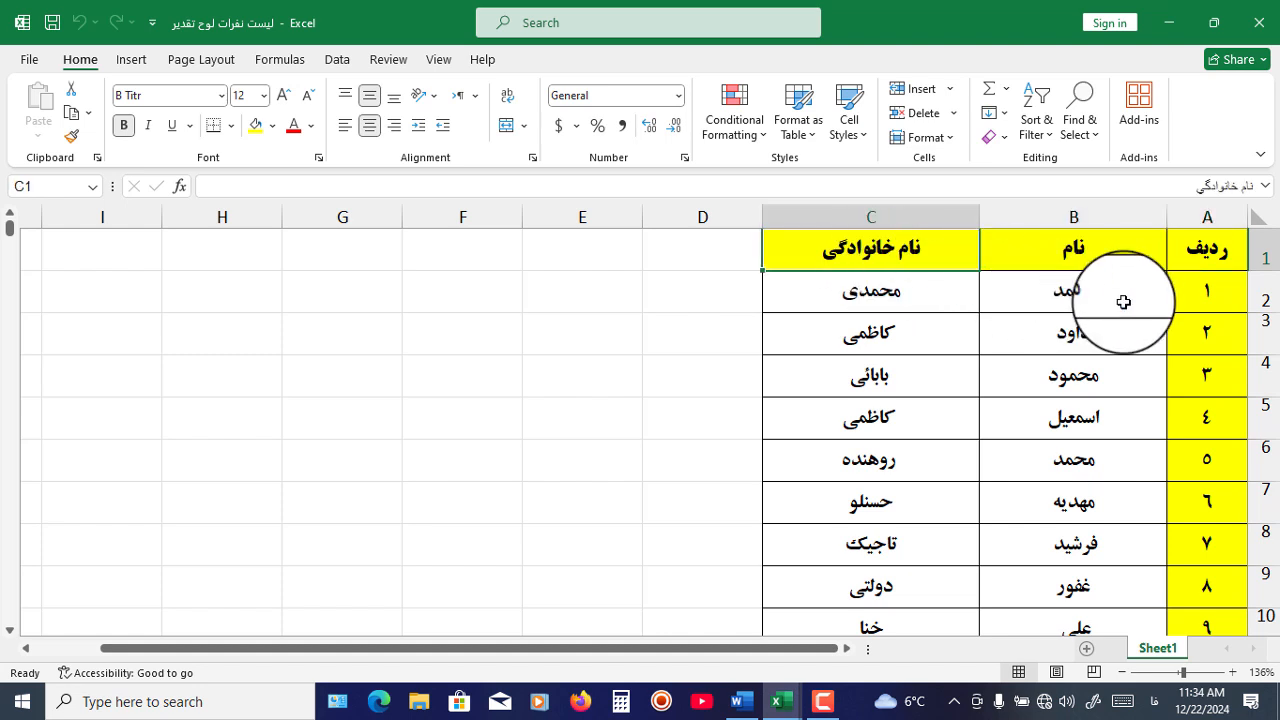
click(1207, 250)
key(ctrl+c)
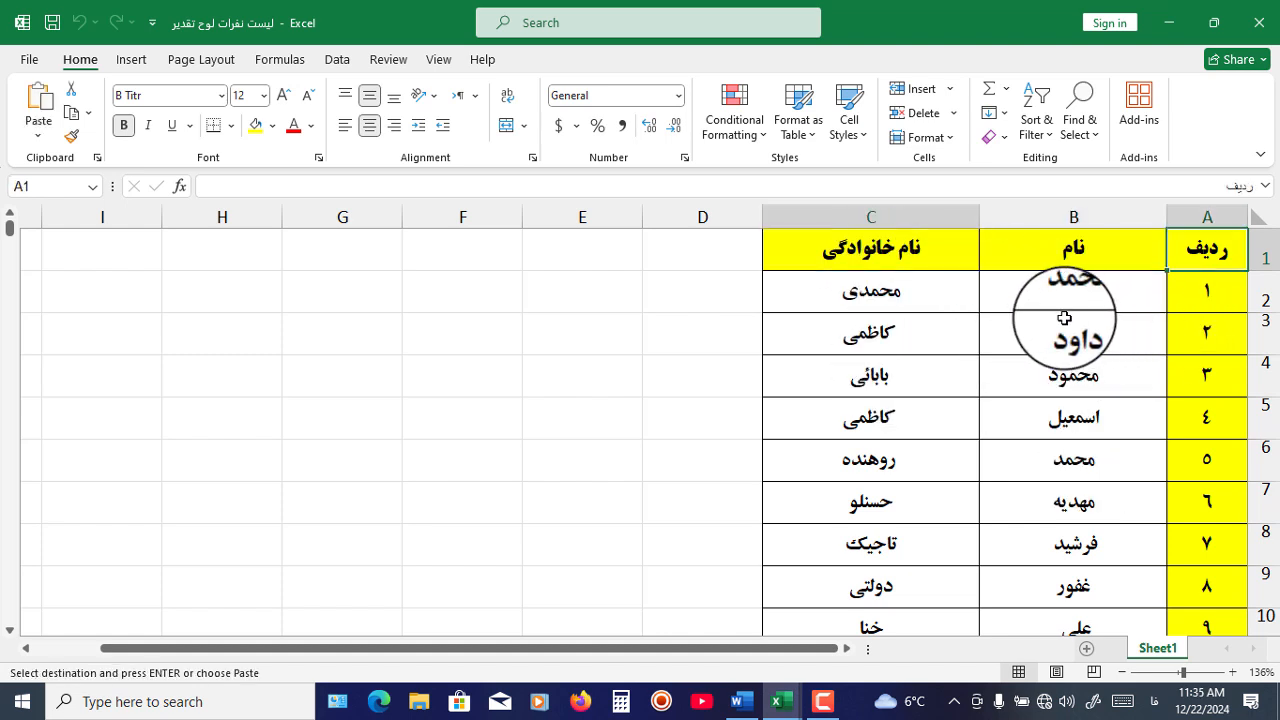
click(1210, 296)
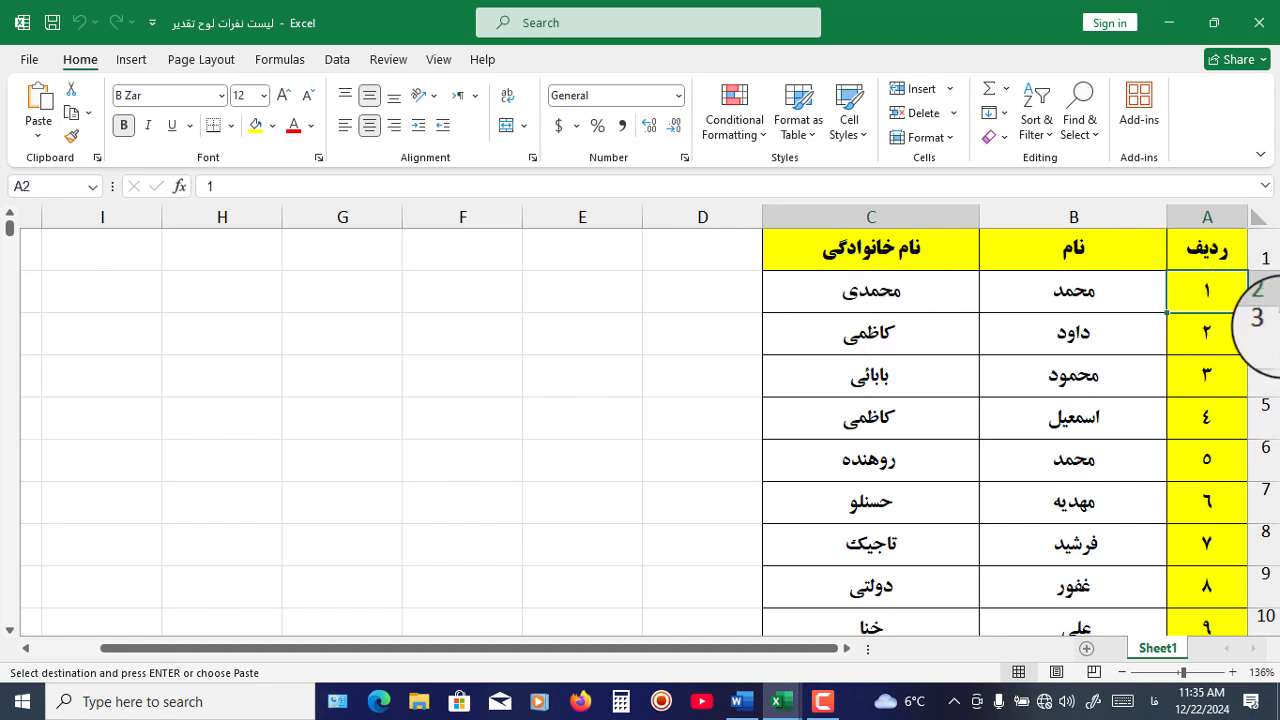
key(ctrl+End)
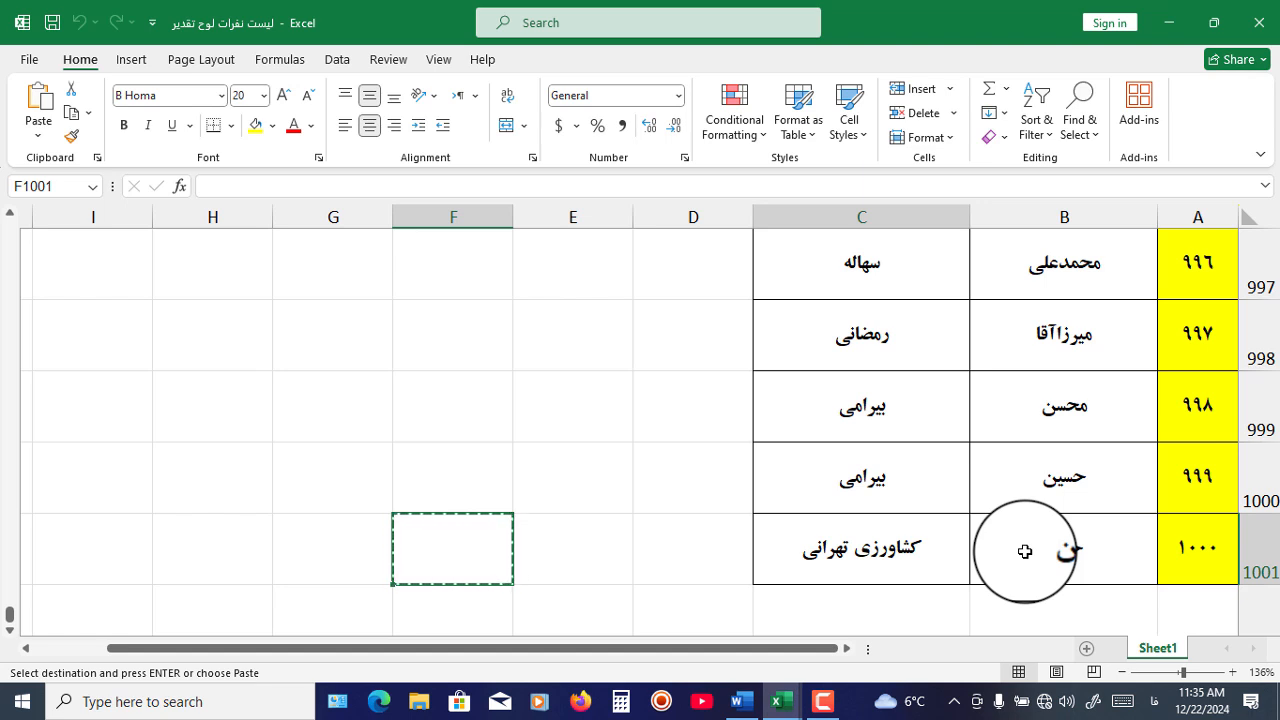
key(ctrl+Home)
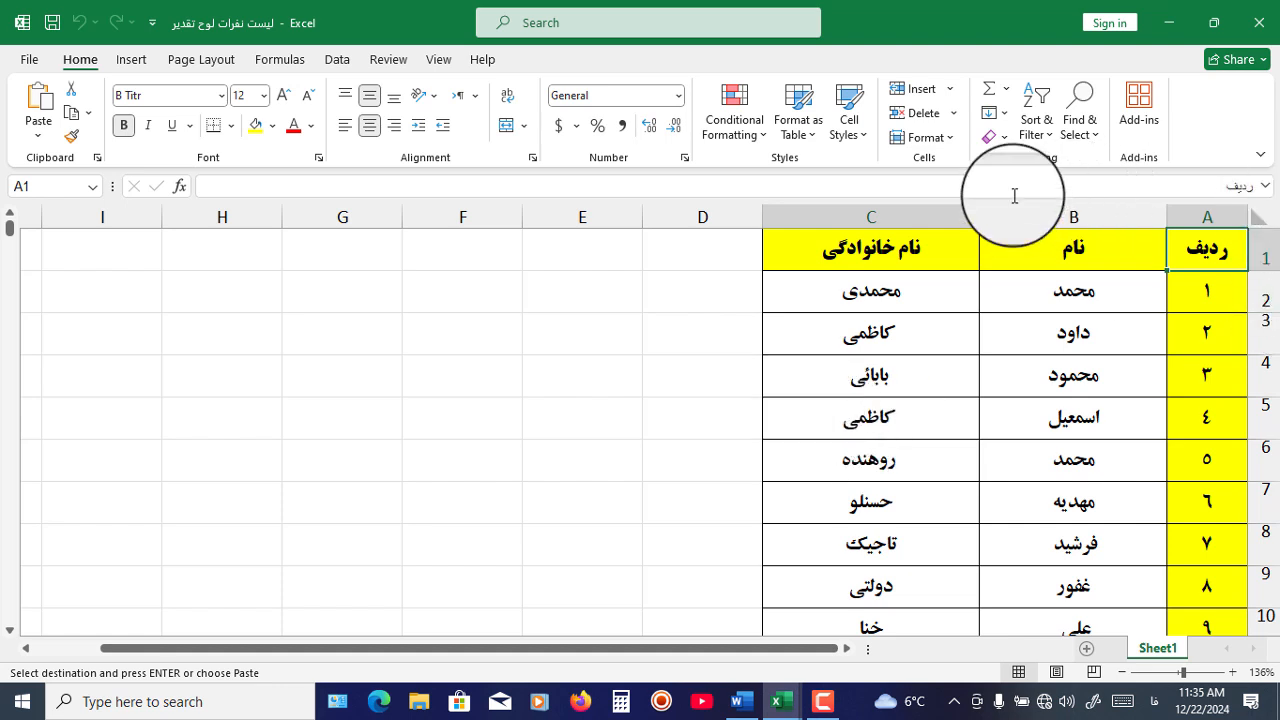
key(Escape)
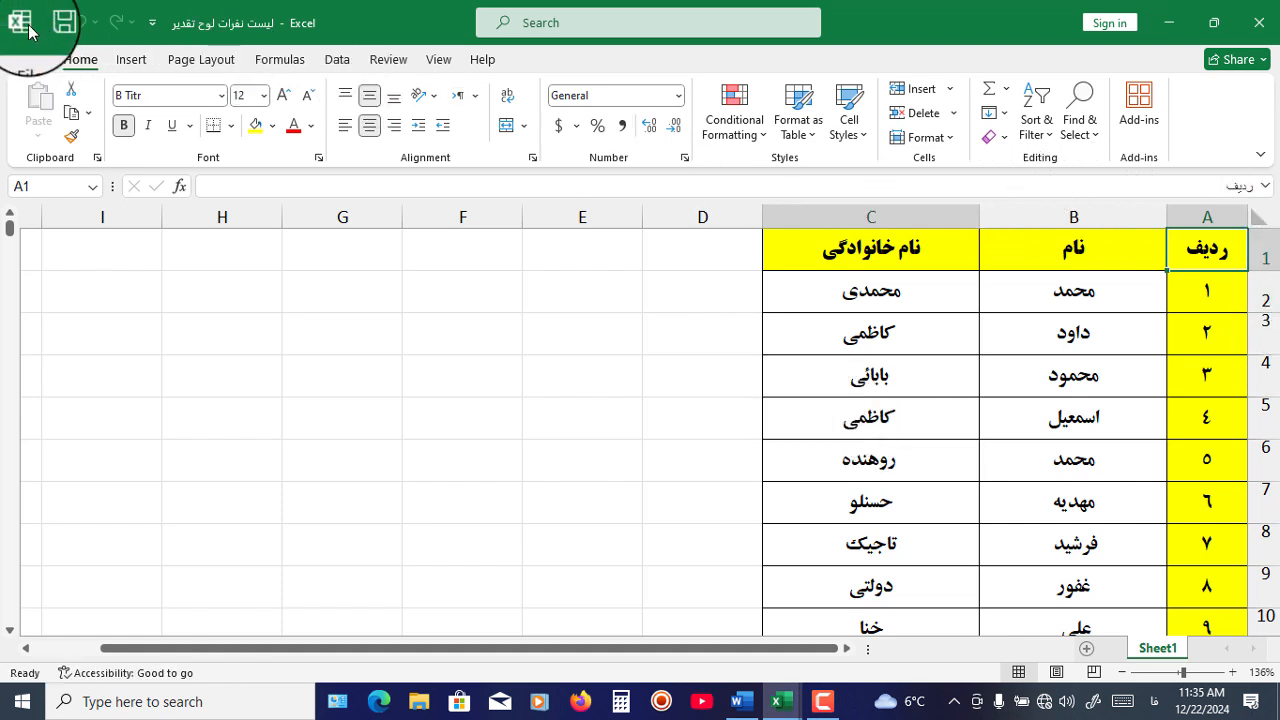
Step: Save the workbook over its Desktop copy, replacing the file, and close Excel
click(28, 58)
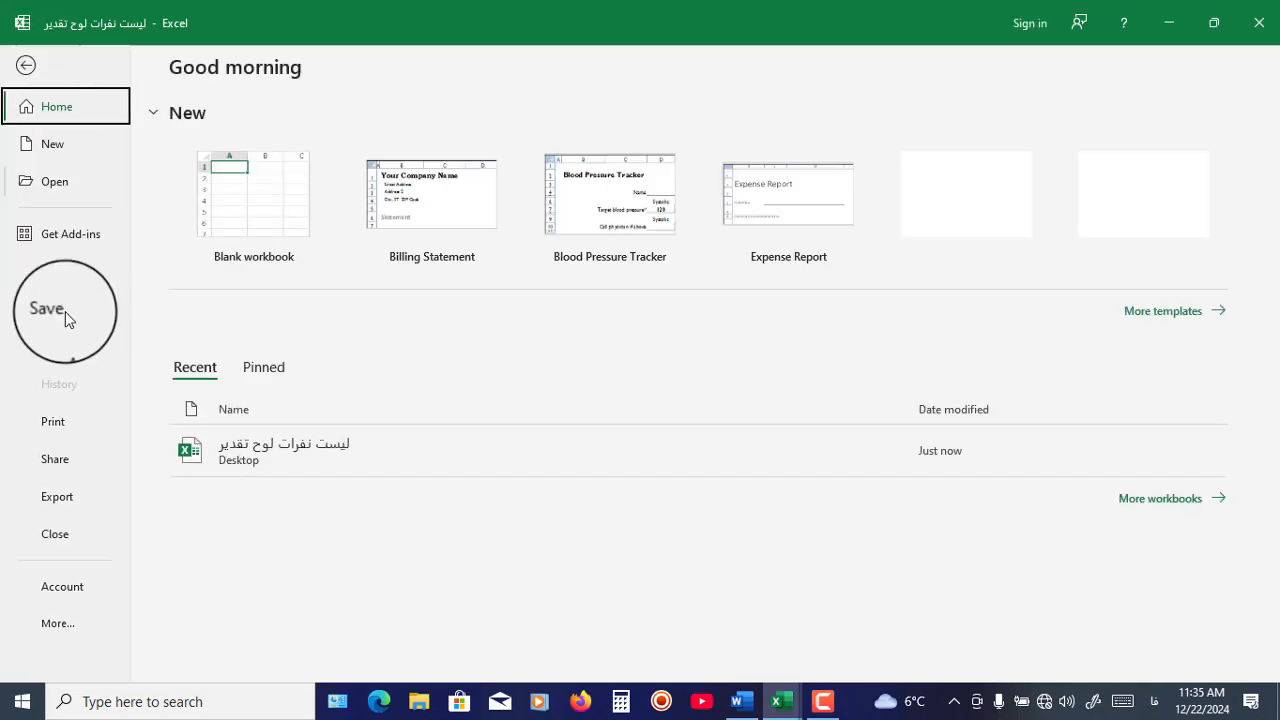
click(68, 350)
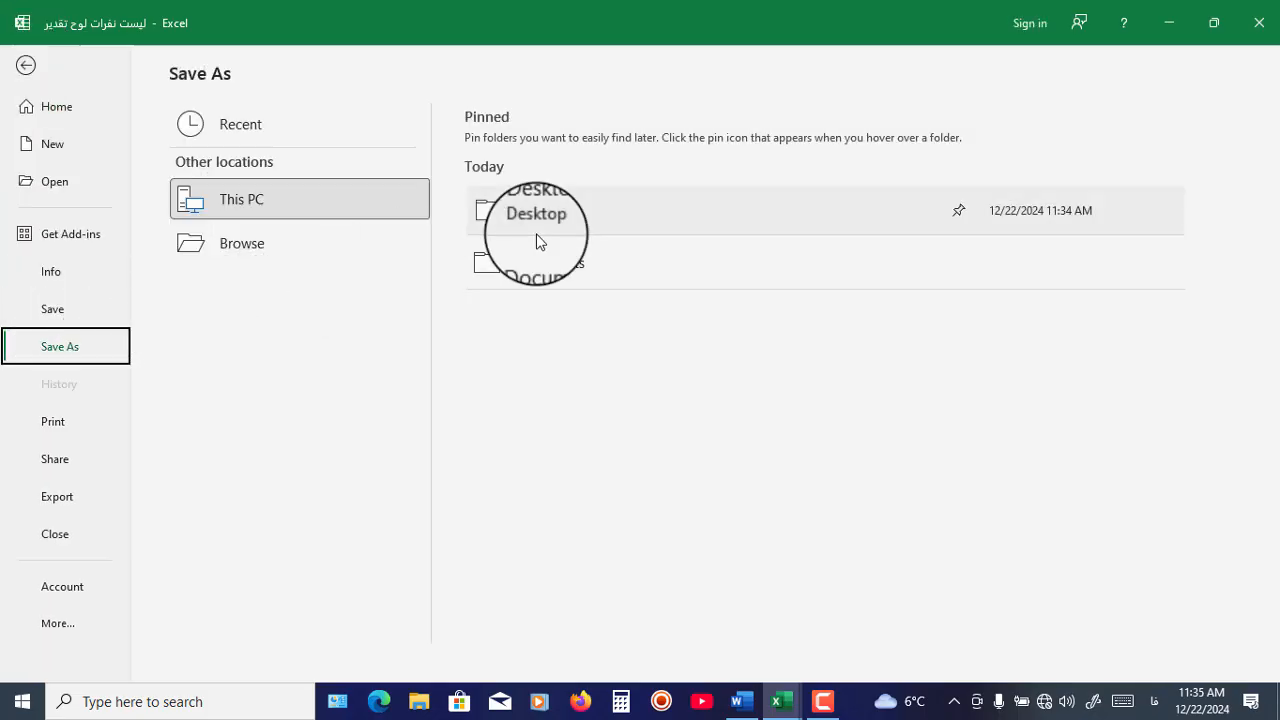
click(547, 205)
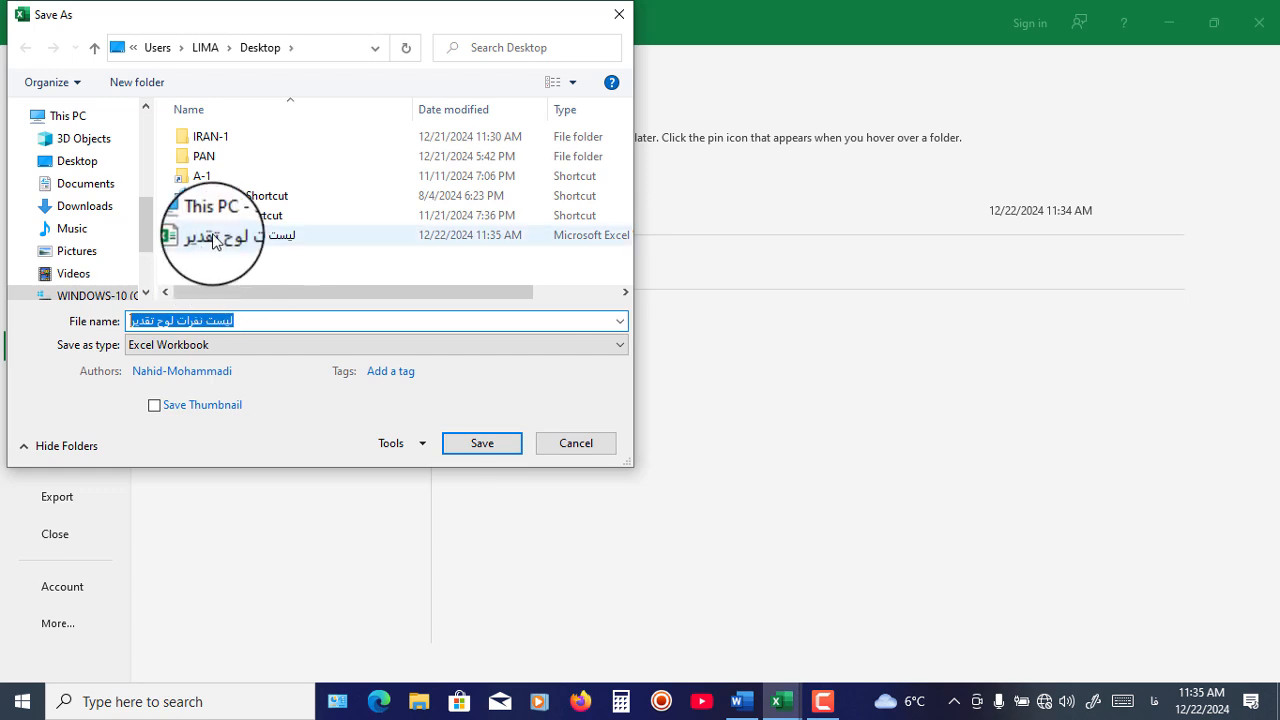
click(230, 236)
click(465, 445)
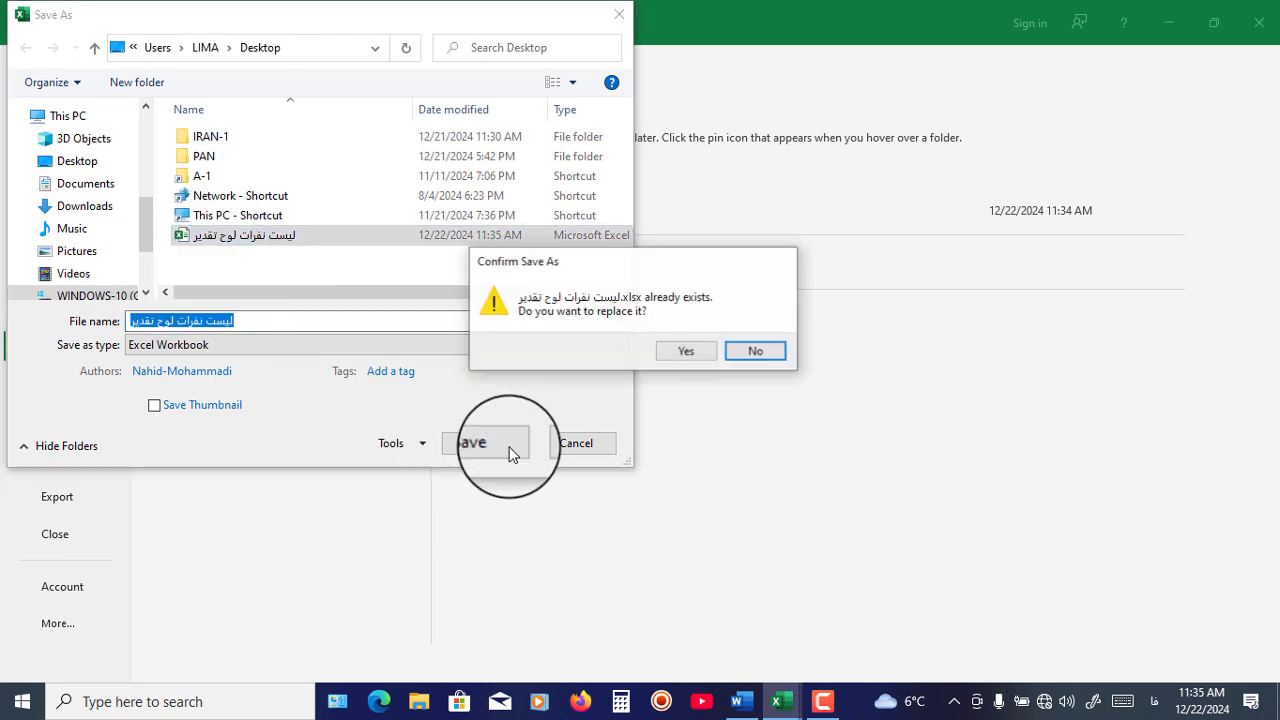
click(714, 356)
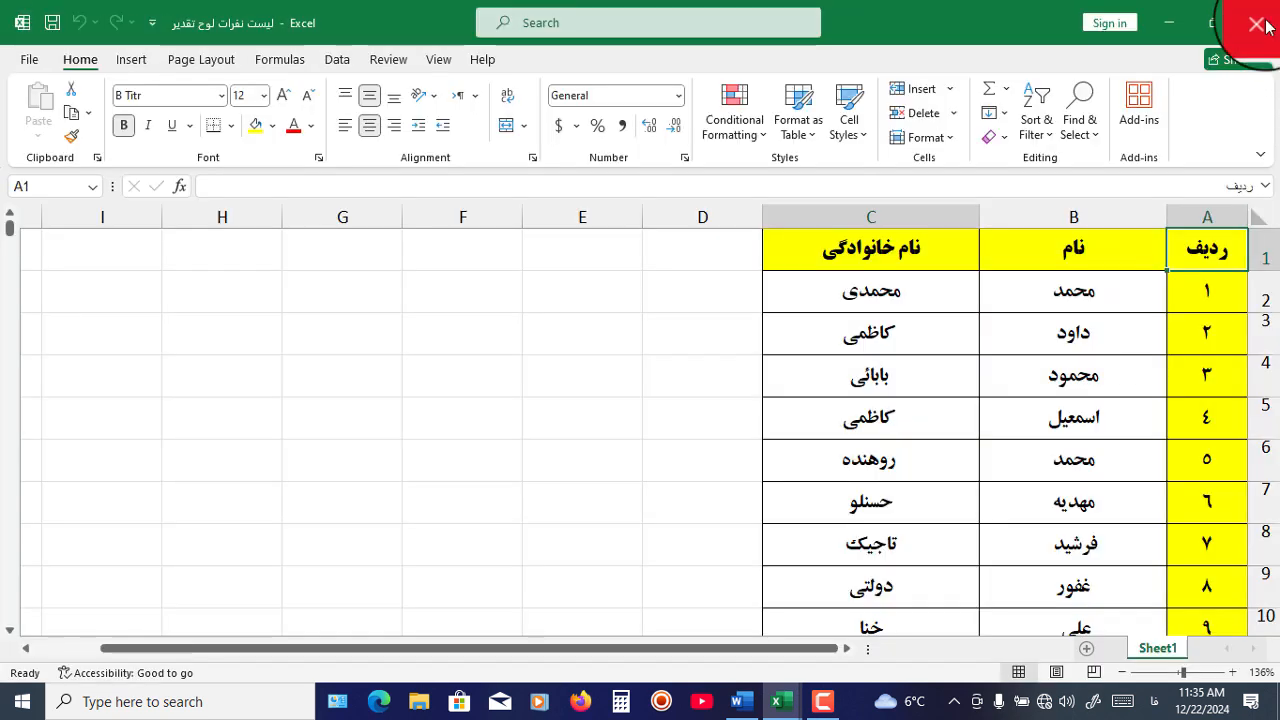
click(1257, 23)
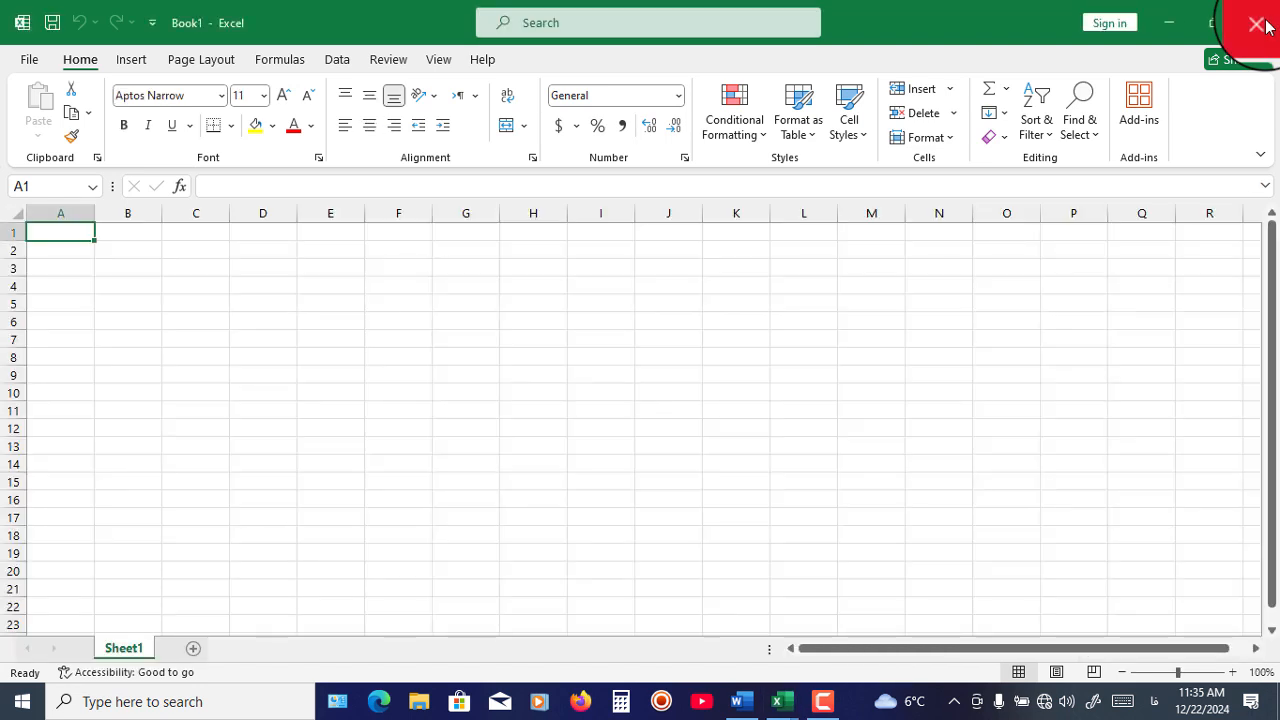
click(1259, 23)
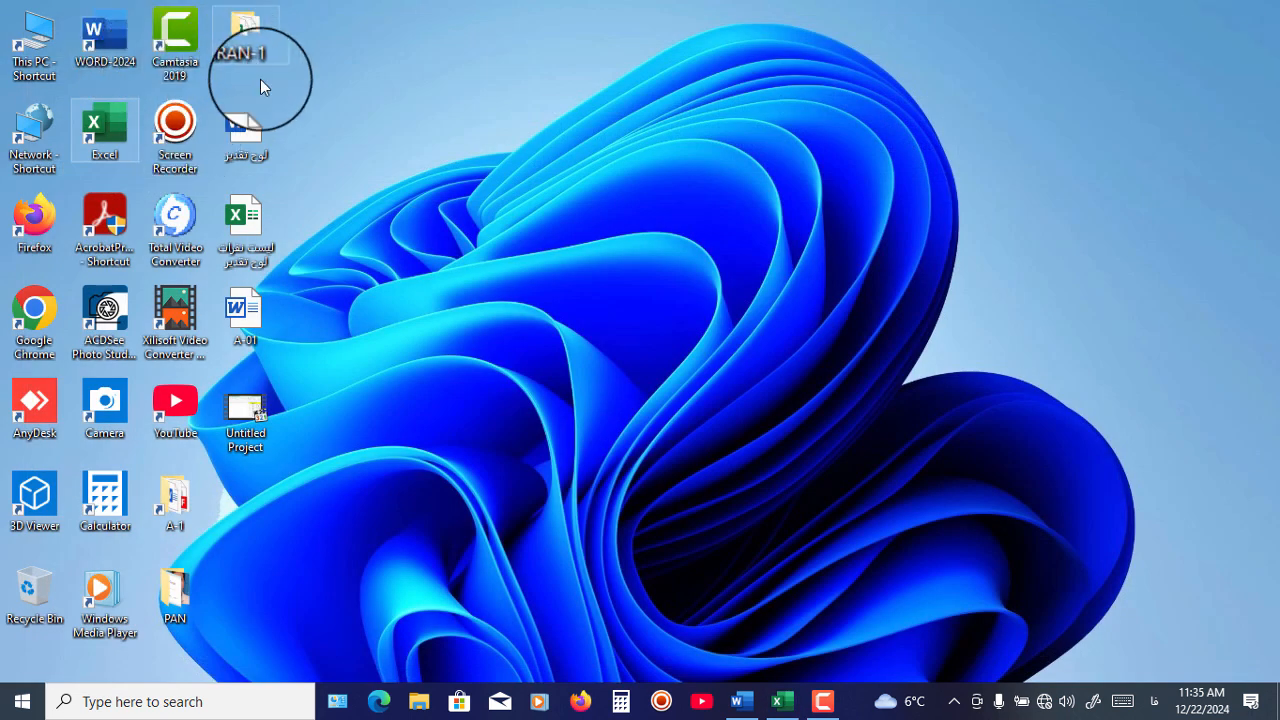
Step: Reopen the لوح تقدیر certificate from the desktop and show the Mailings tools
double_click(241, 134)
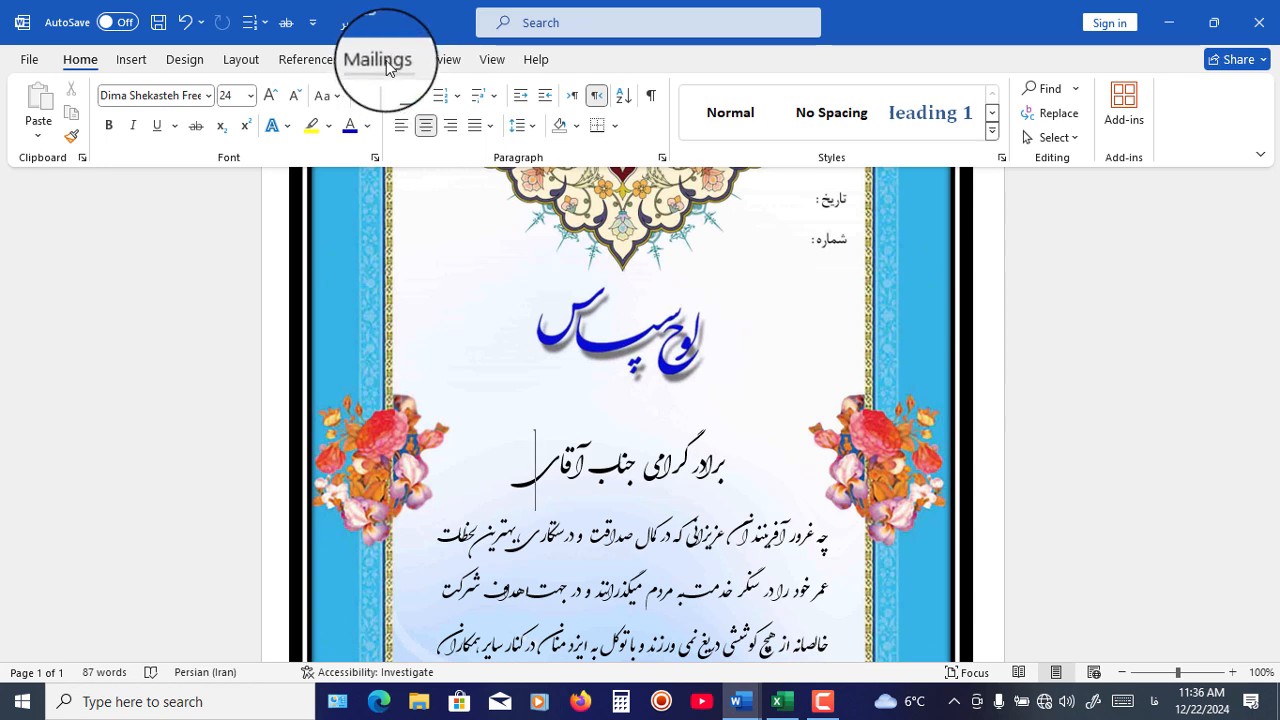
click(389, 66)
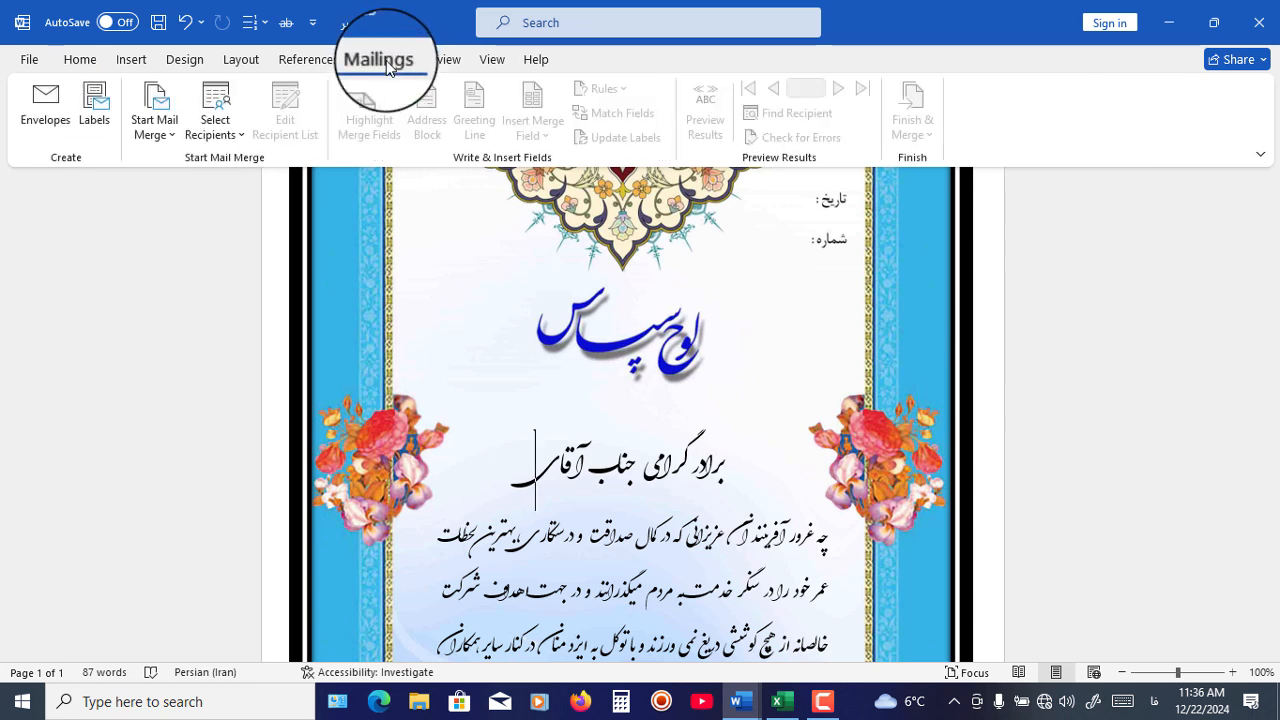
Step: Use Sheet1$ of the Desktop Excel list لیست نفرات لوح تقدیر, with headers, as recipients
click(226, 146)
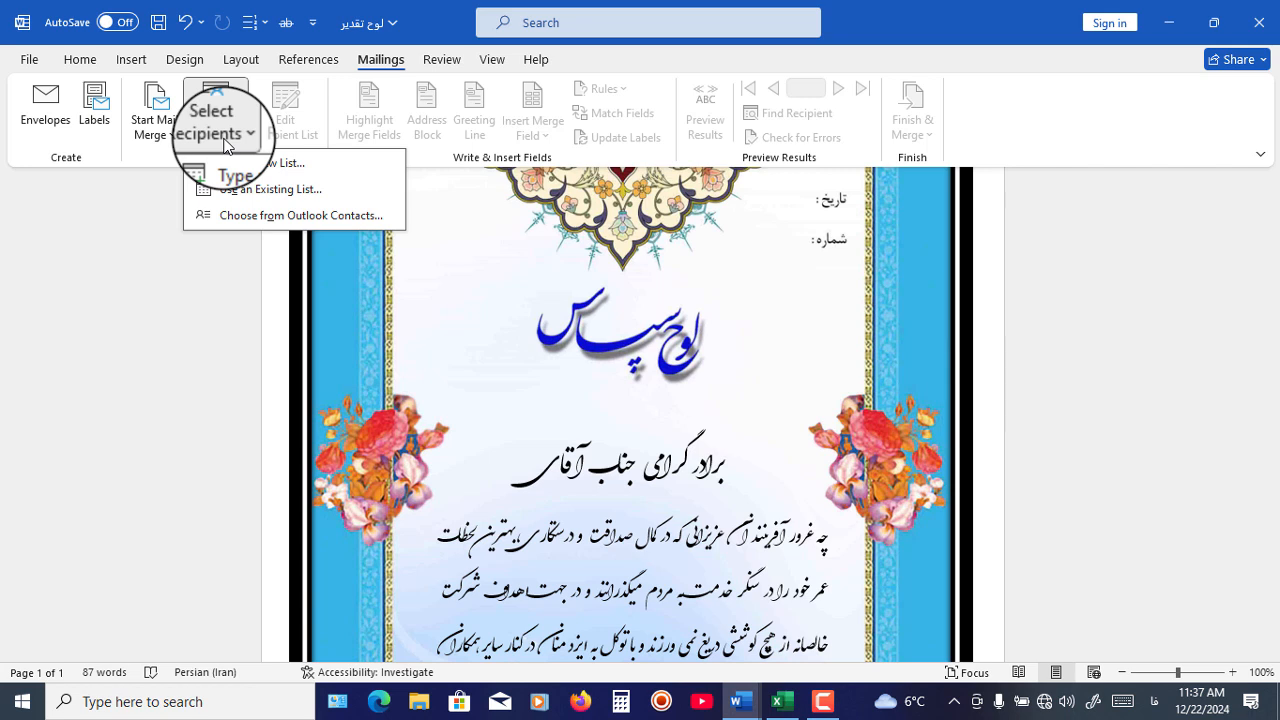
click(296, 196)
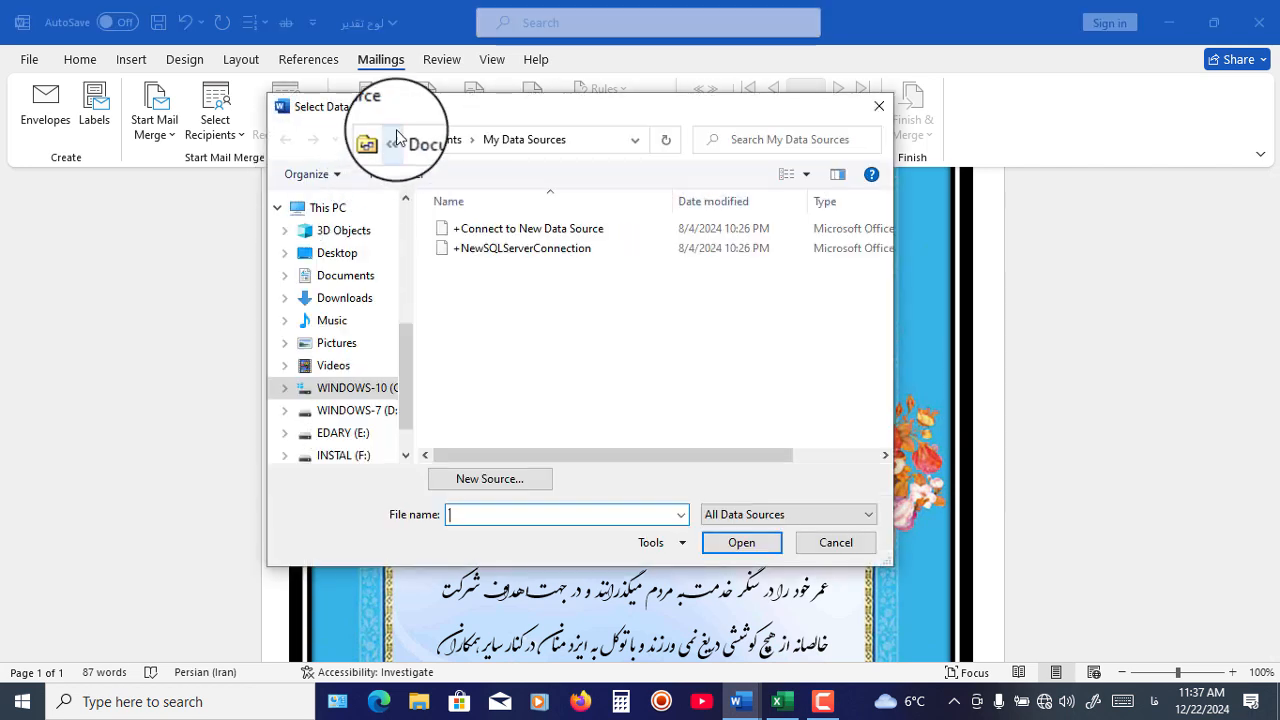
drag(500, 108, 350, 110)
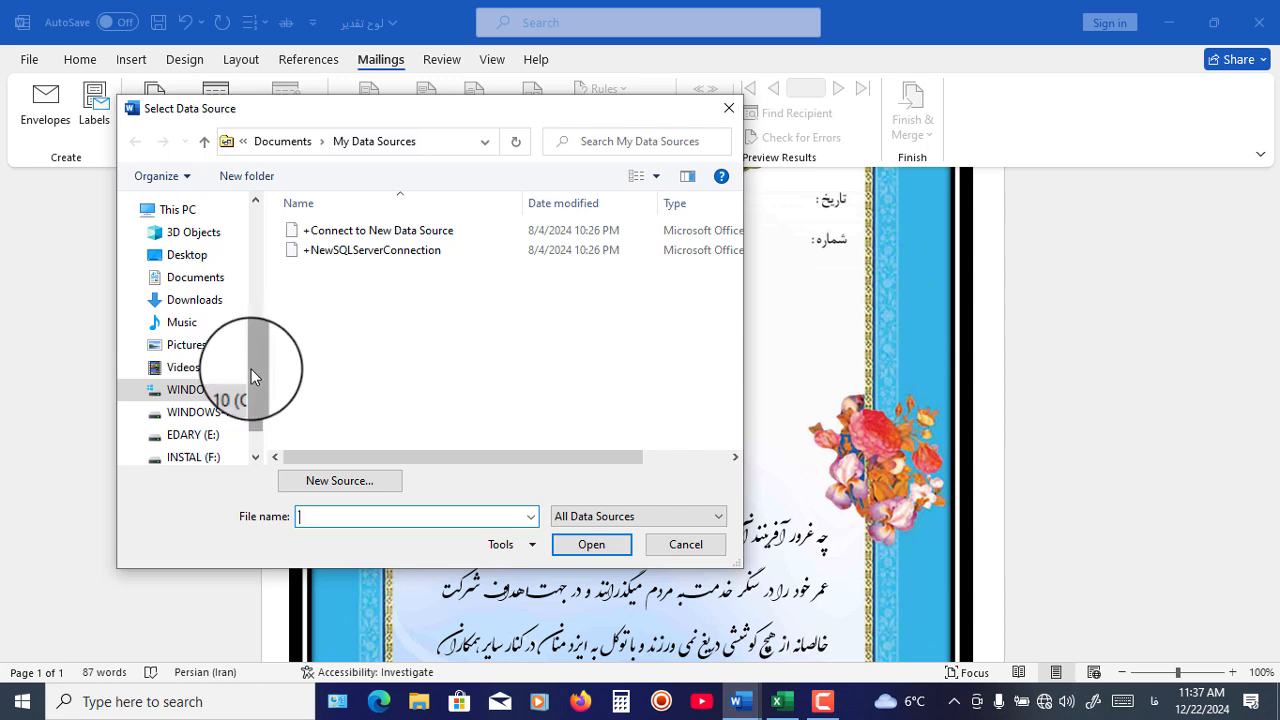
drag(251, 367, 251, 233)
click(200, 248)
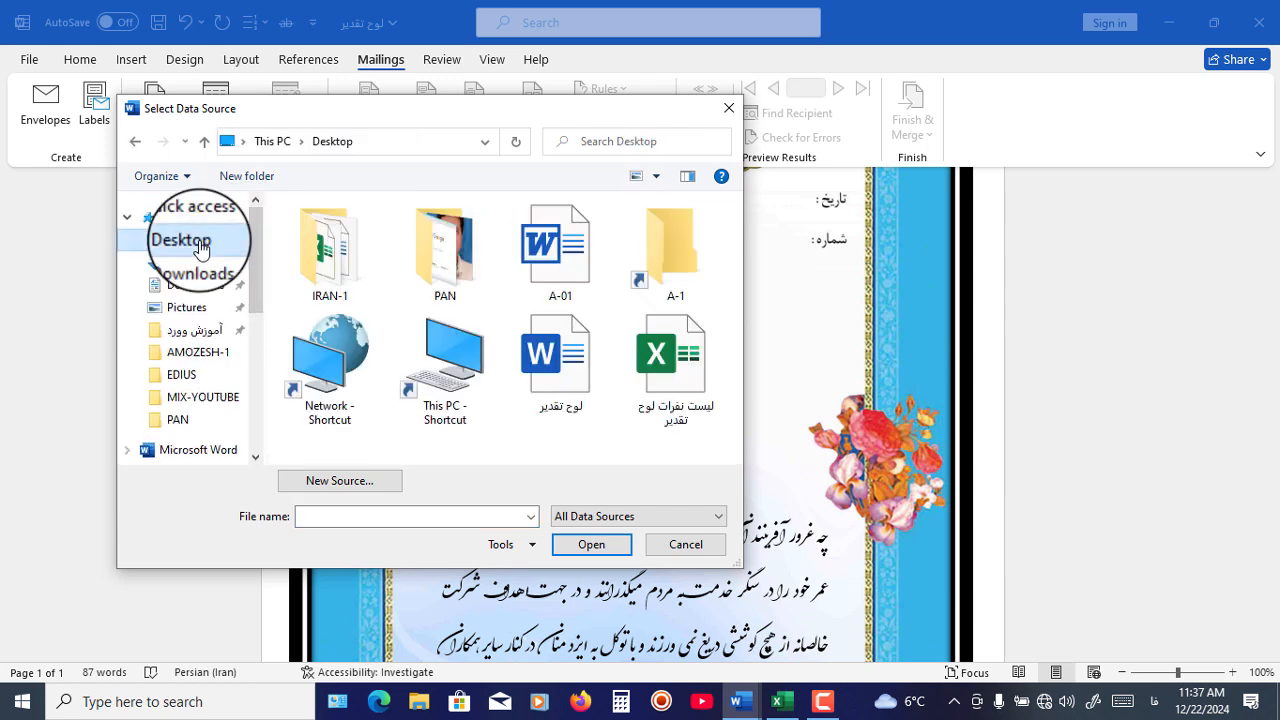
click(673, 380)
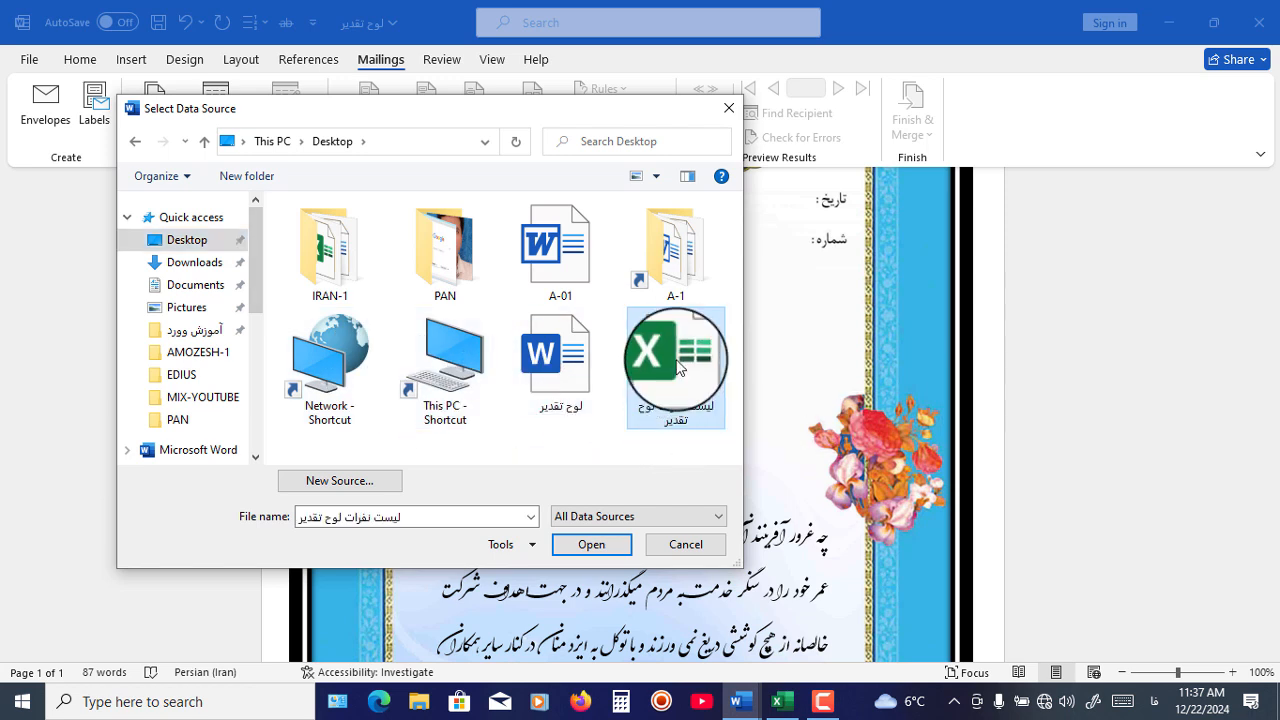
click(588, 546)
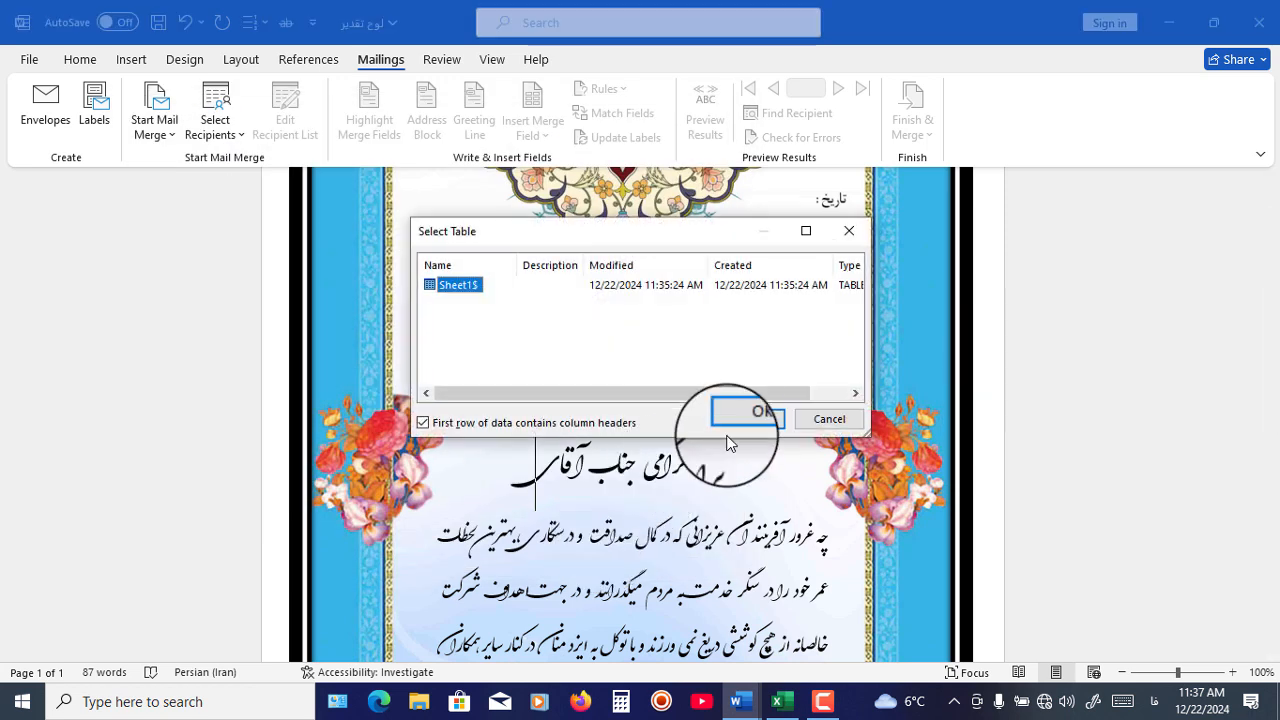
click(751, 421)
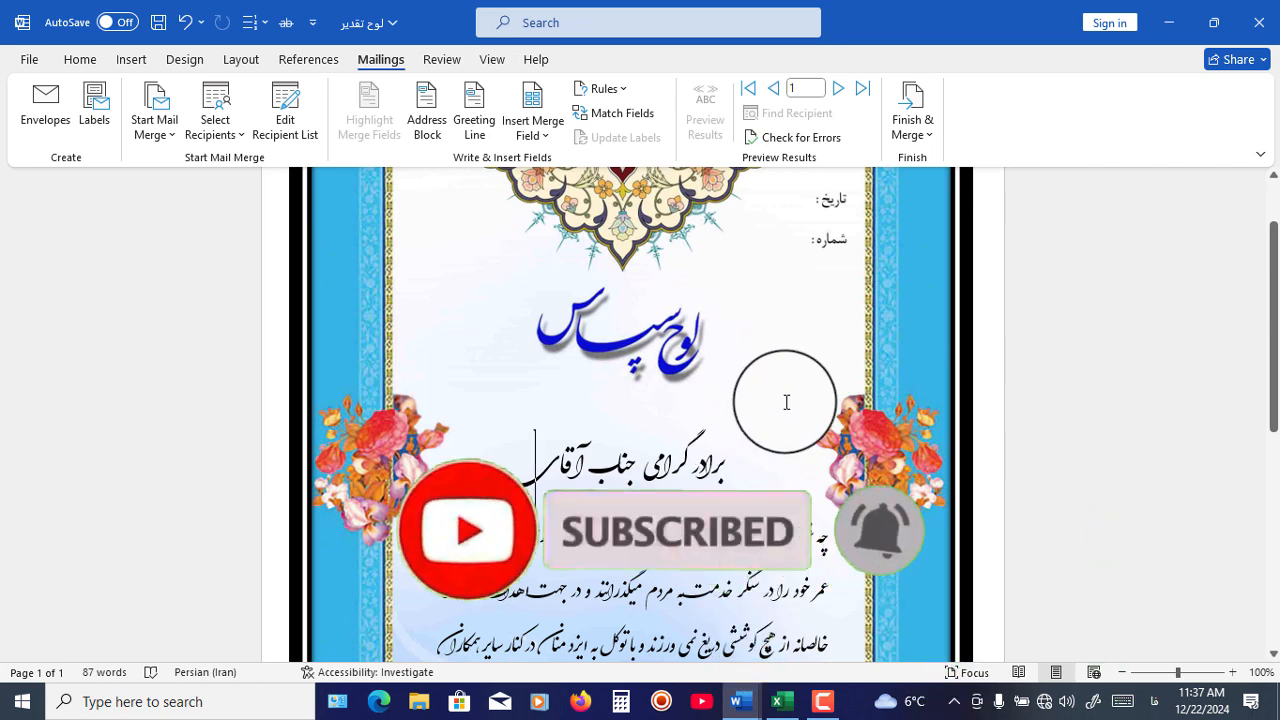
Step: Insert the «نام» field, then «نام_خانوادگی», right after آقای in the greeting
click(546, 139)
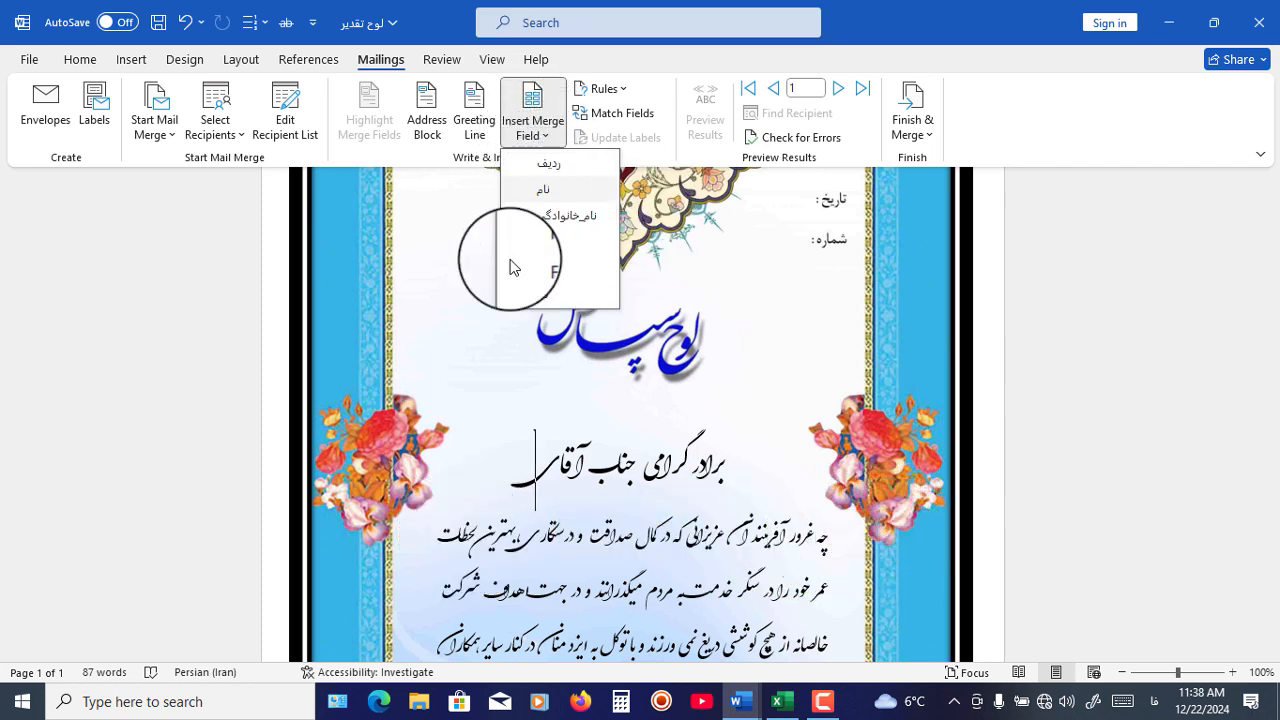
click(551, 477)
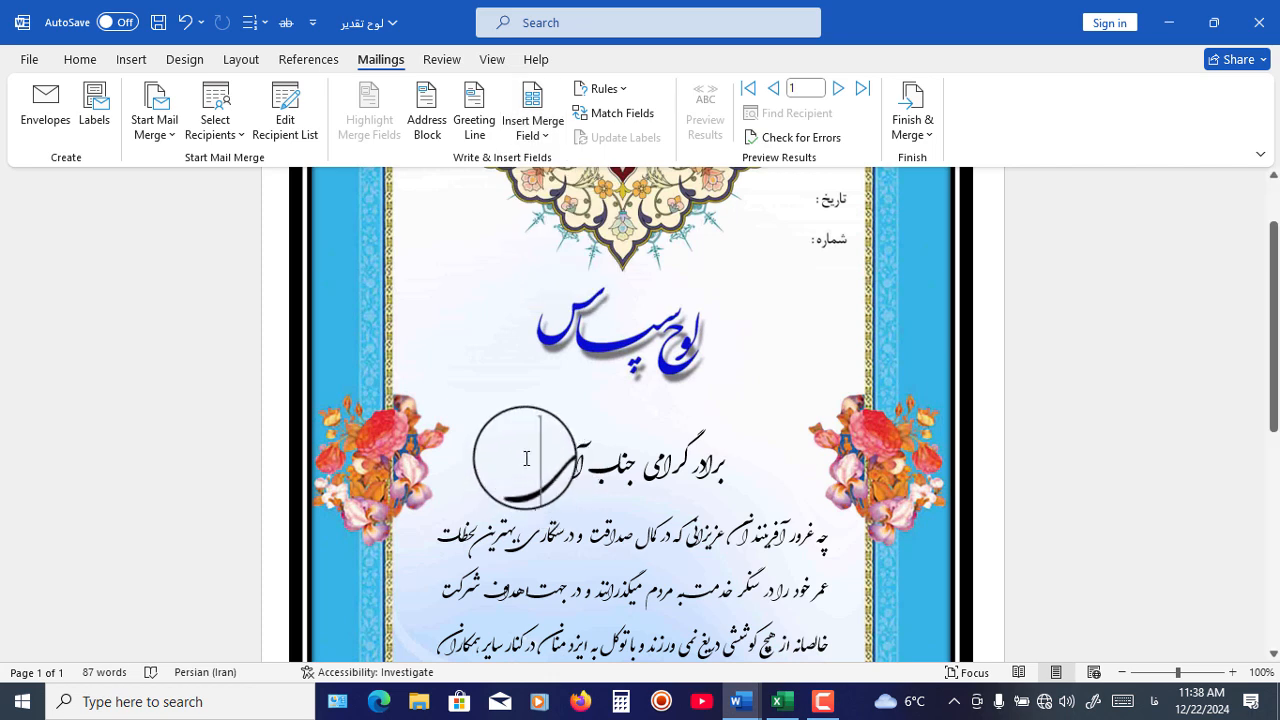
click(535, 137)
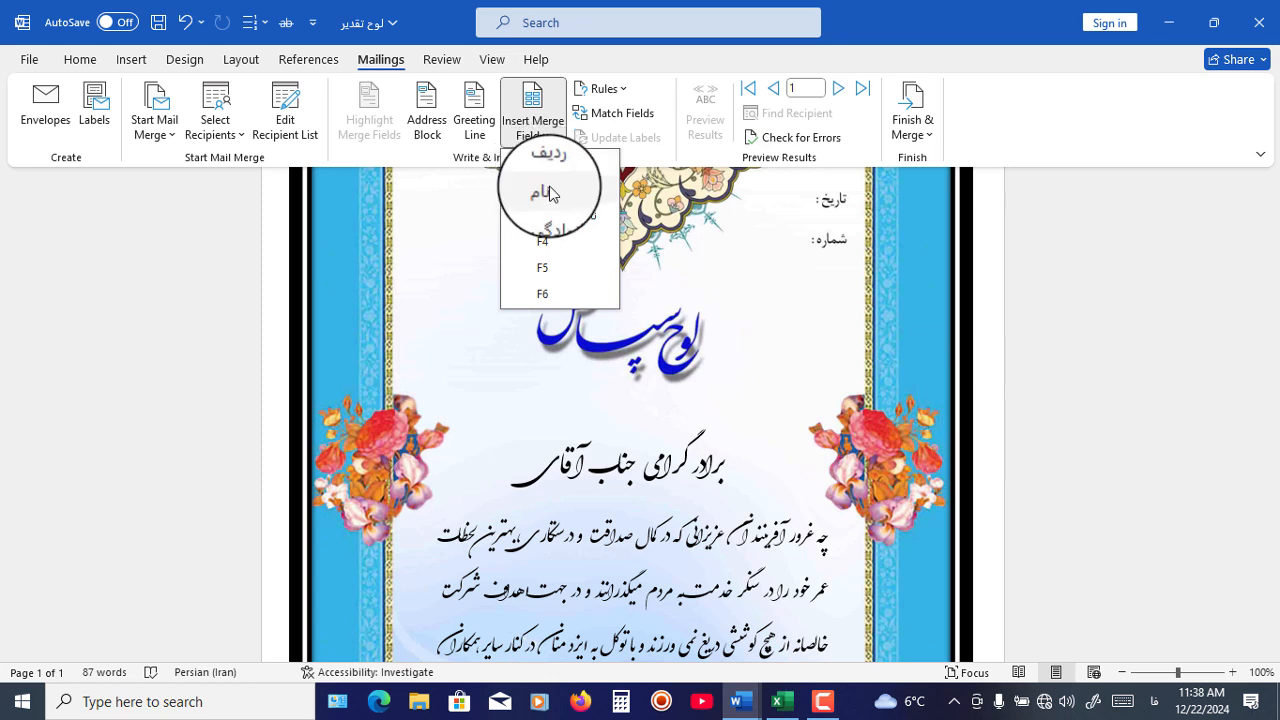
click(551, 192)
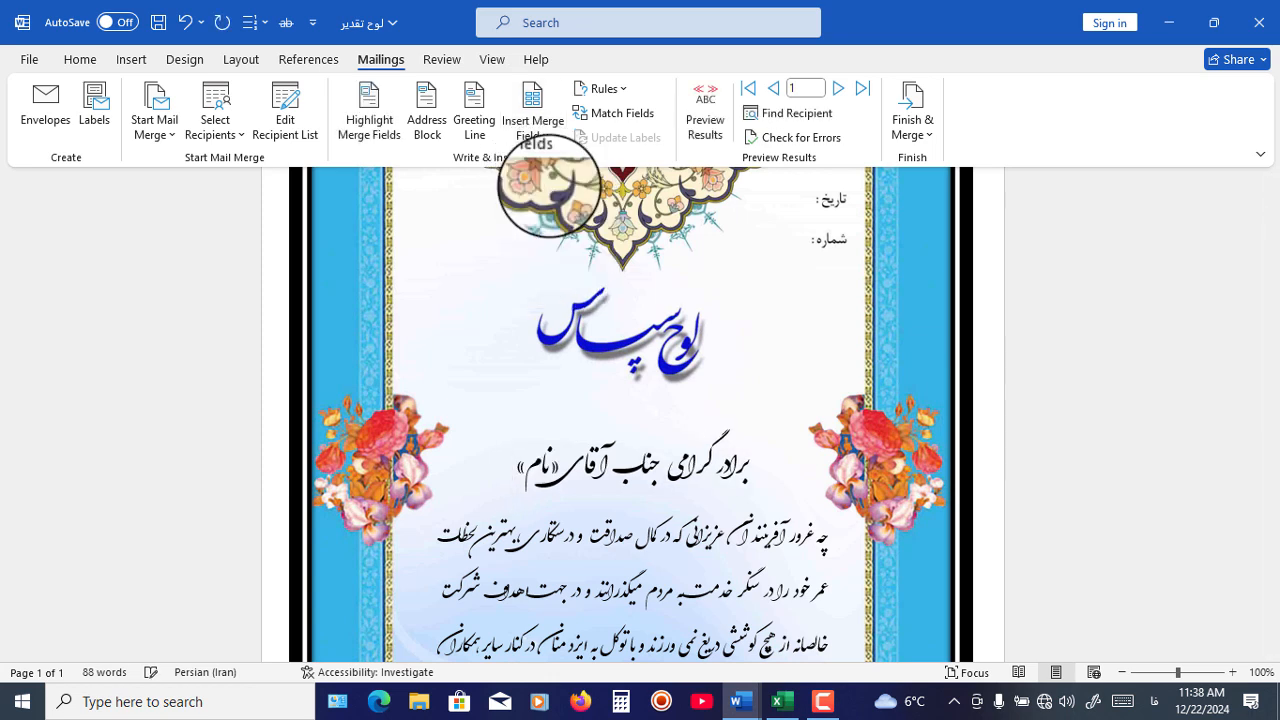
click(545, 131)
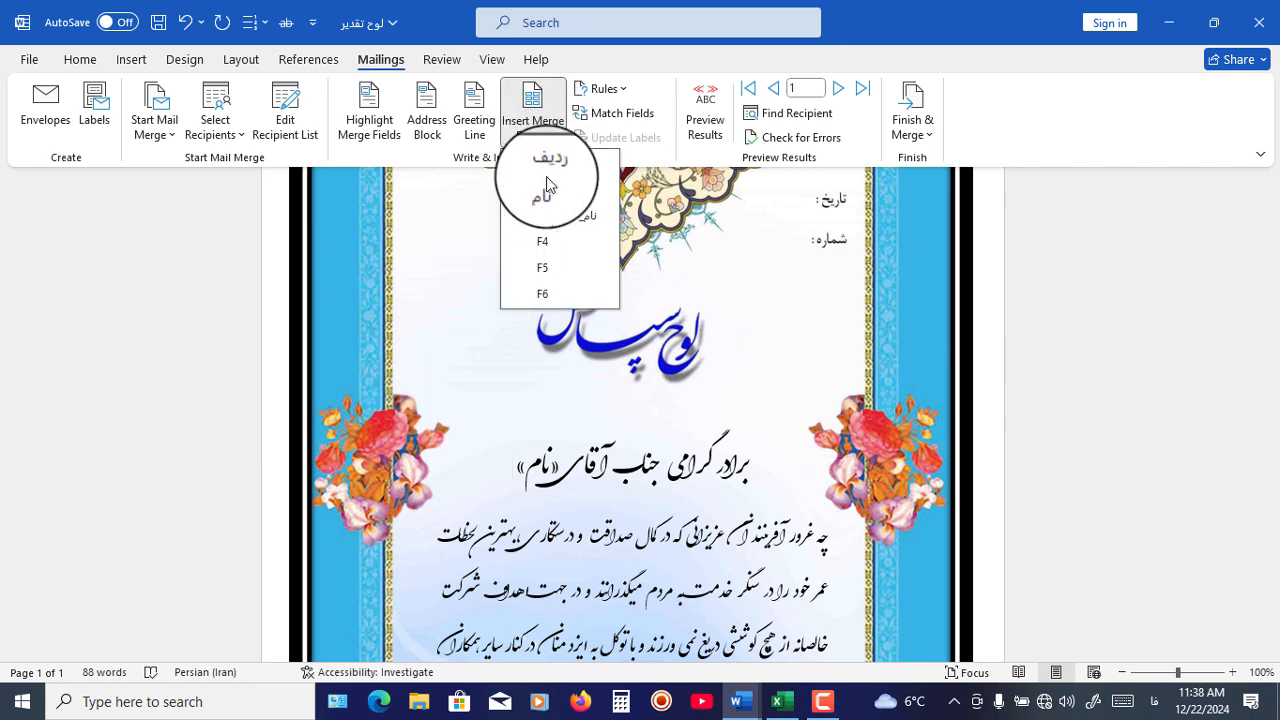
click(555, 219)
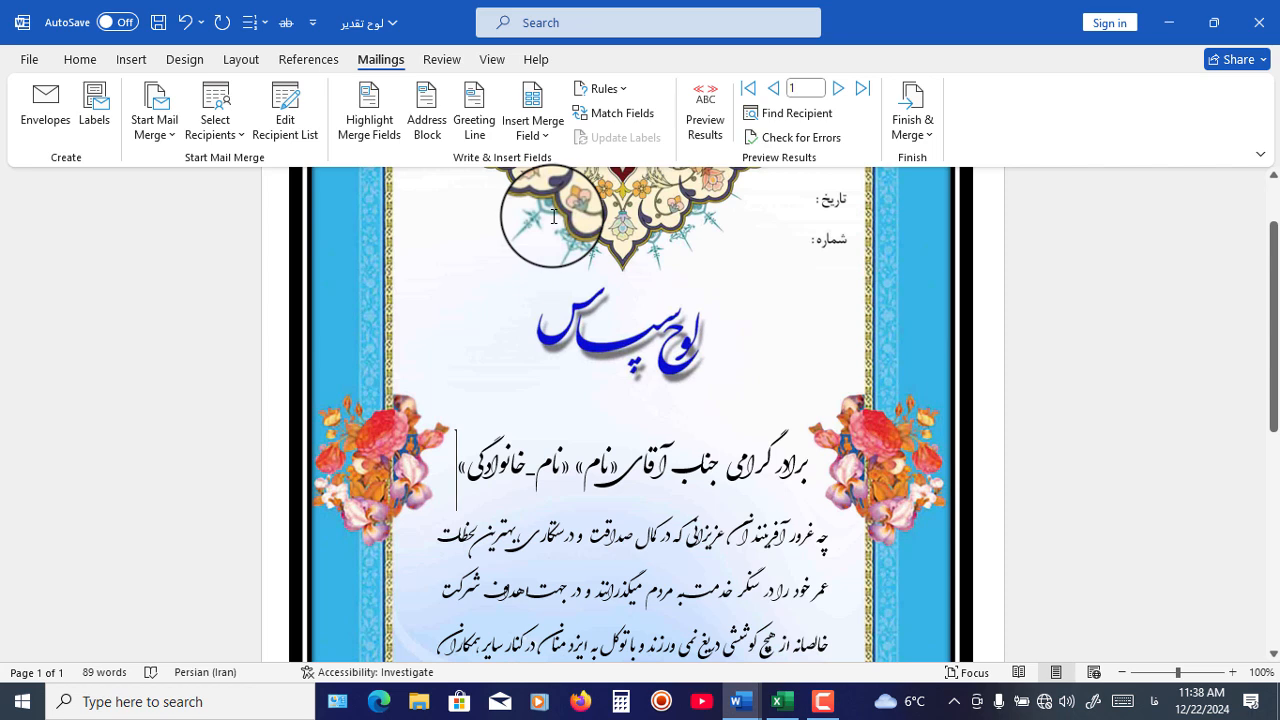
Step: Merge all records into individual editable documents
click(920, 140)
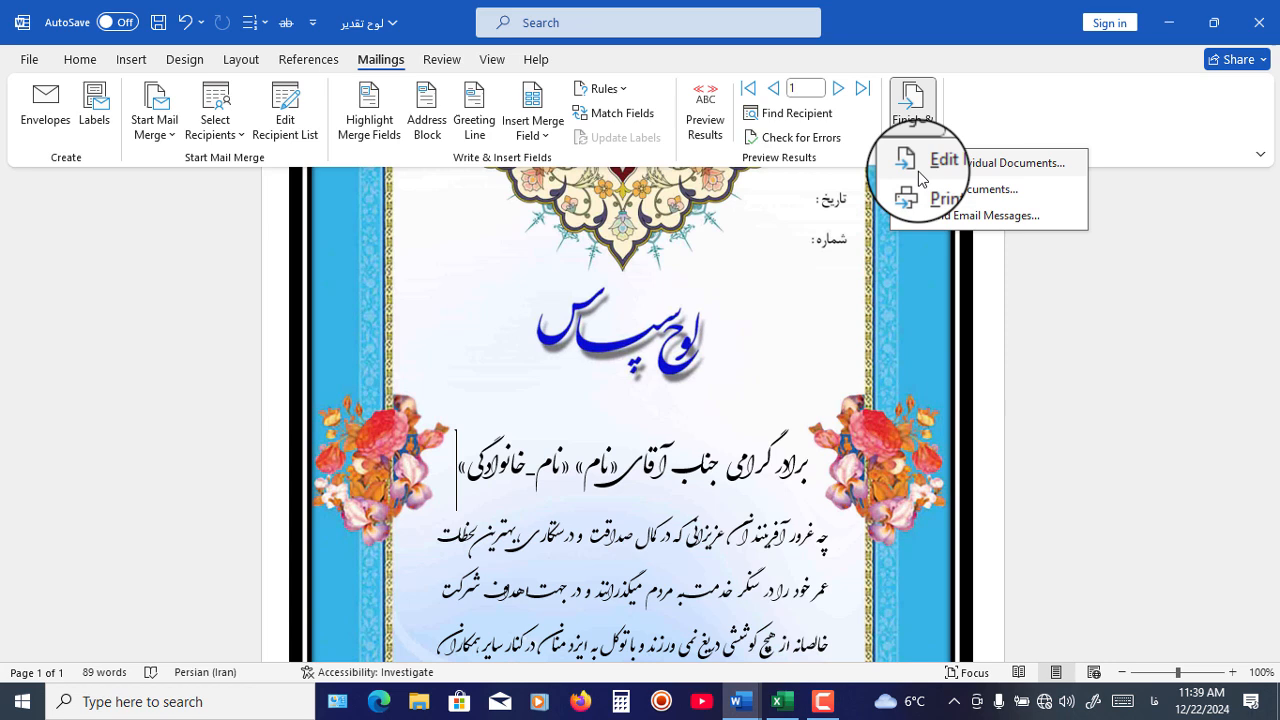
click(980, 166)
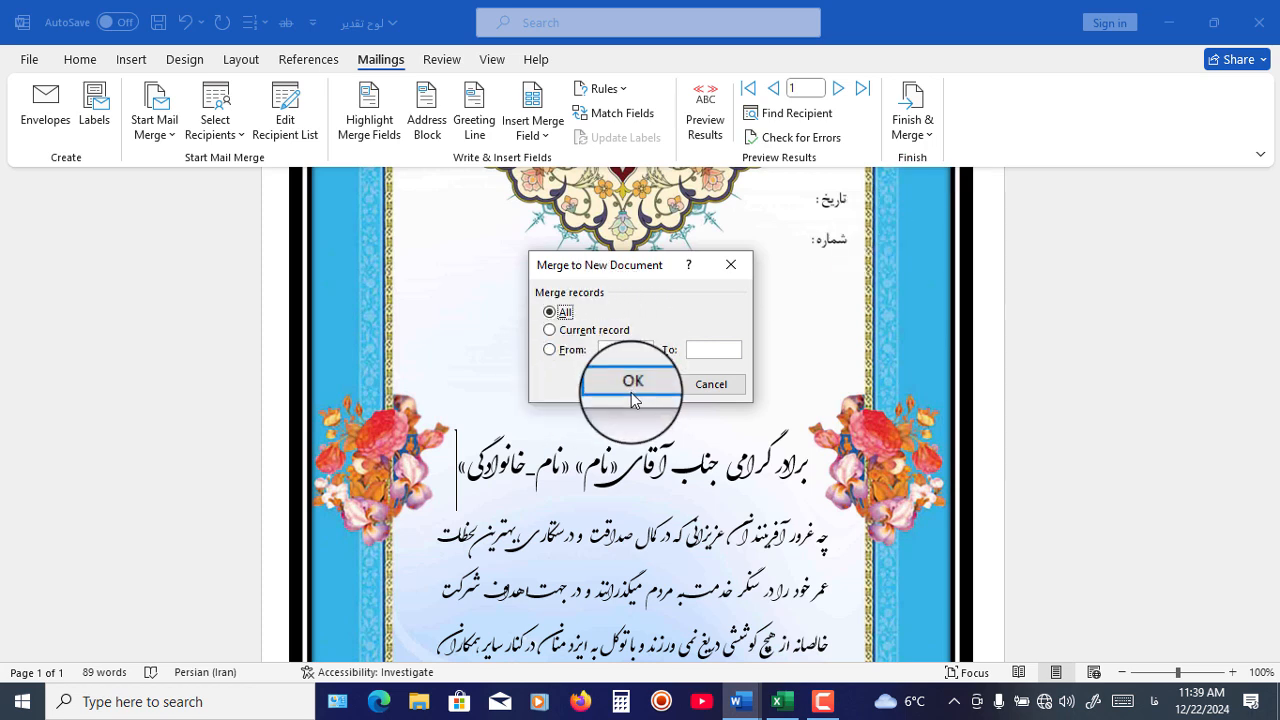
click(632, 385)
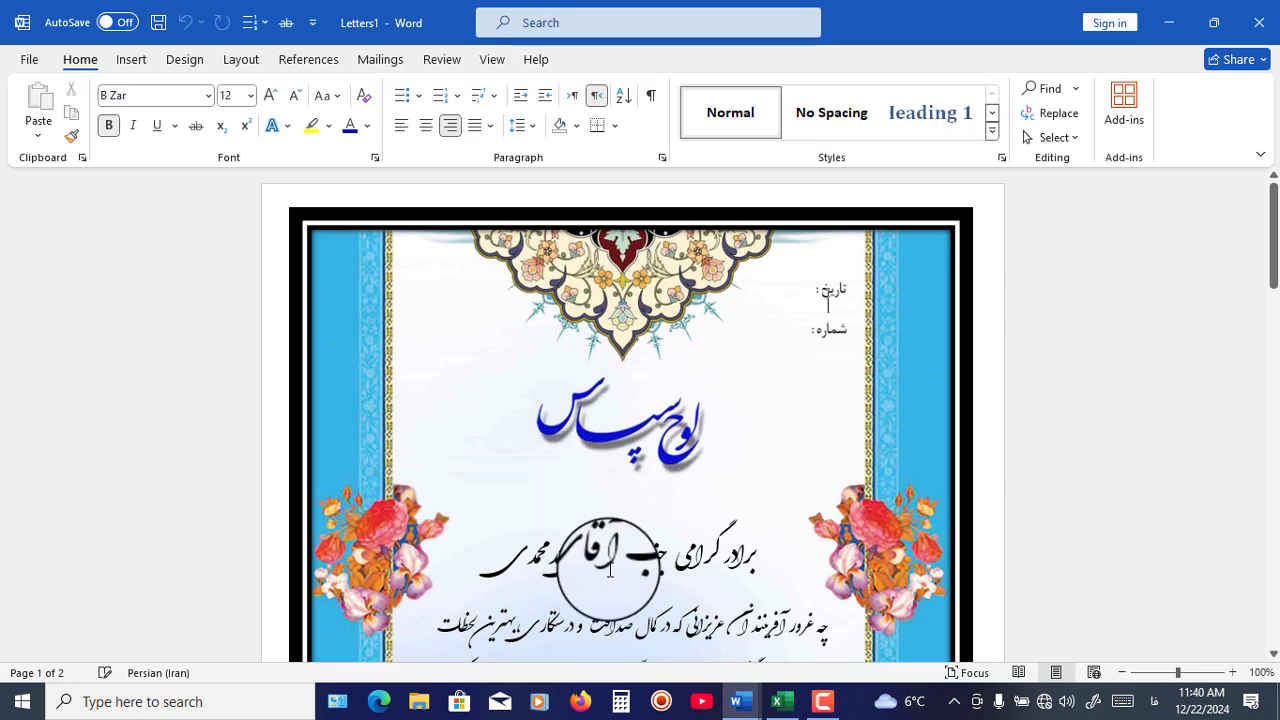
Step: Scroll through the first personalised certificates in the new Letters1 document
click(607, 568)
scroll(607, 568, down, 10)
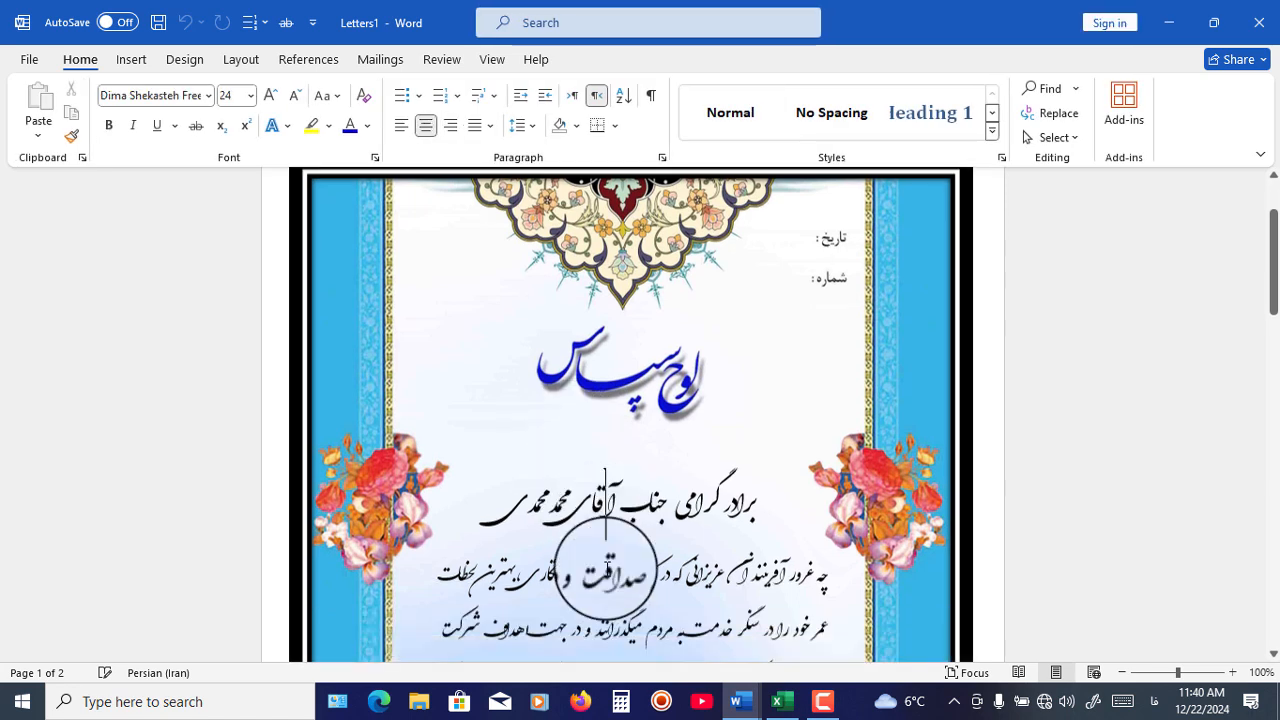
scroll(607, 568, down, 15)
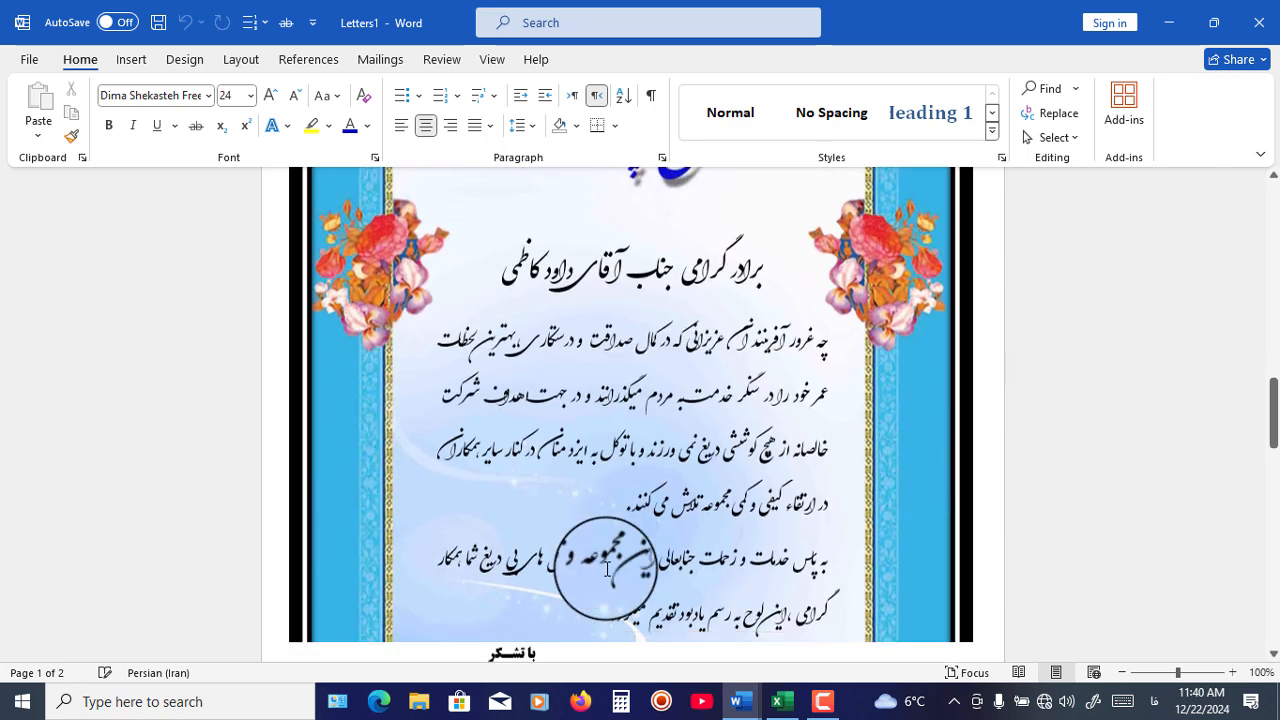
scroll(607, 568, down, 12)
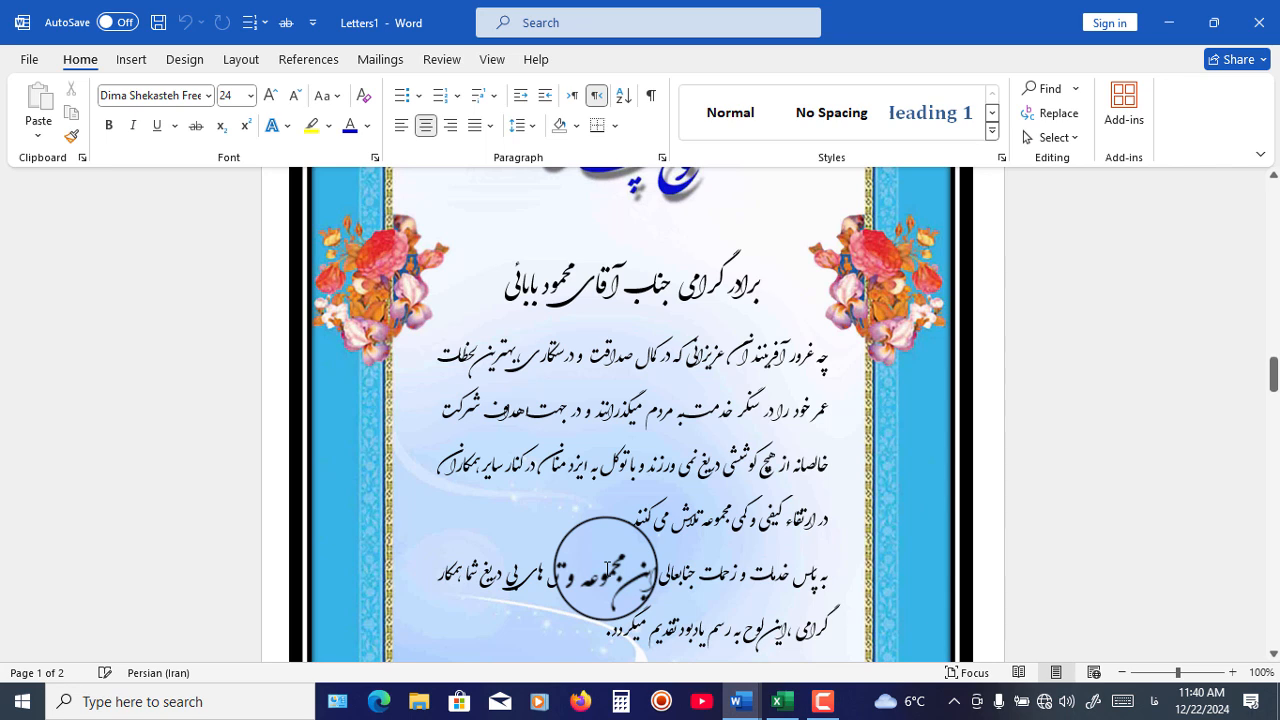
Step: Check Letters1 from its first certificate through page 1000 of 1000, then return to the start
key(ctrl+Home)
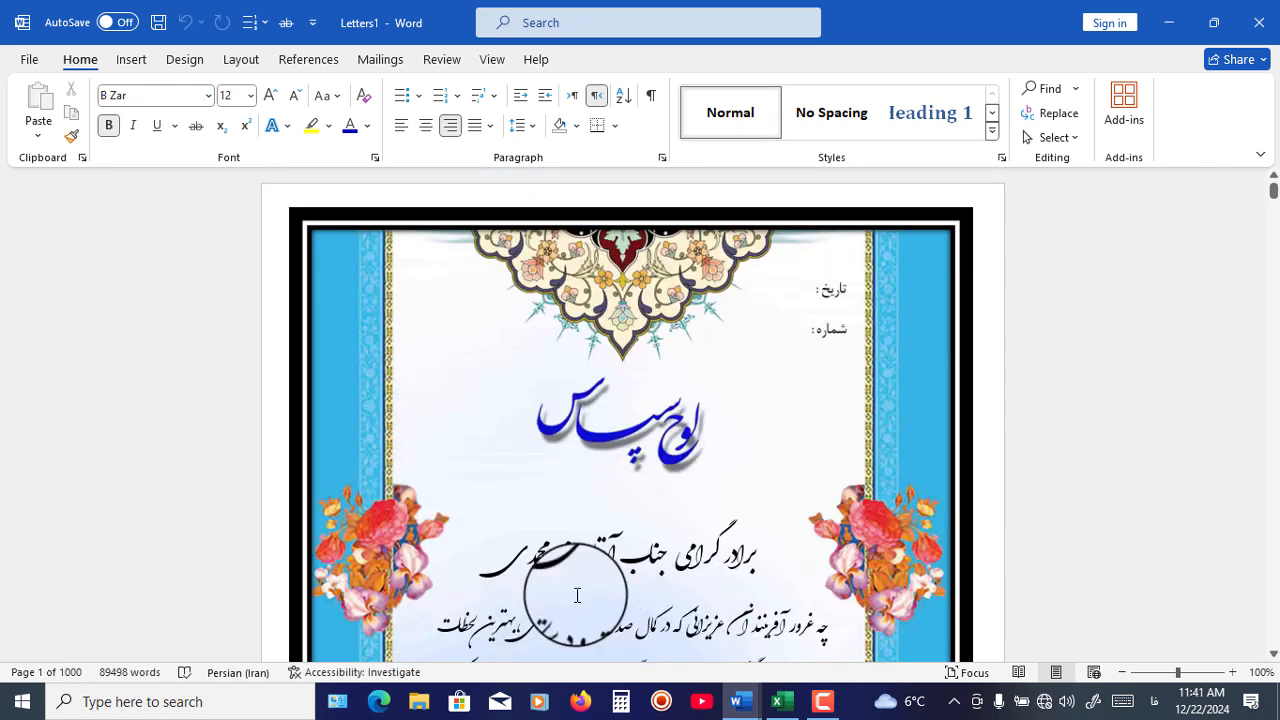
drag(696, 558, 521, 557)
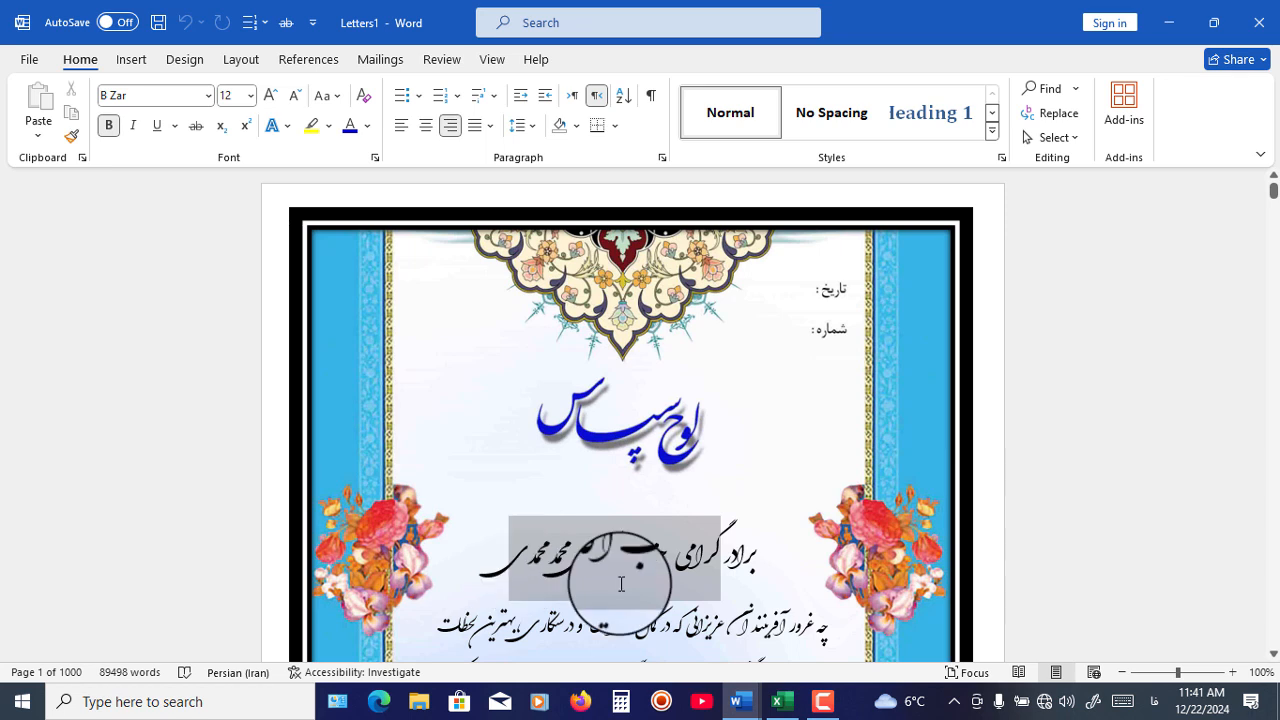
scroll(620, 560, down, 1)
scroll(640, 490, down, 3)
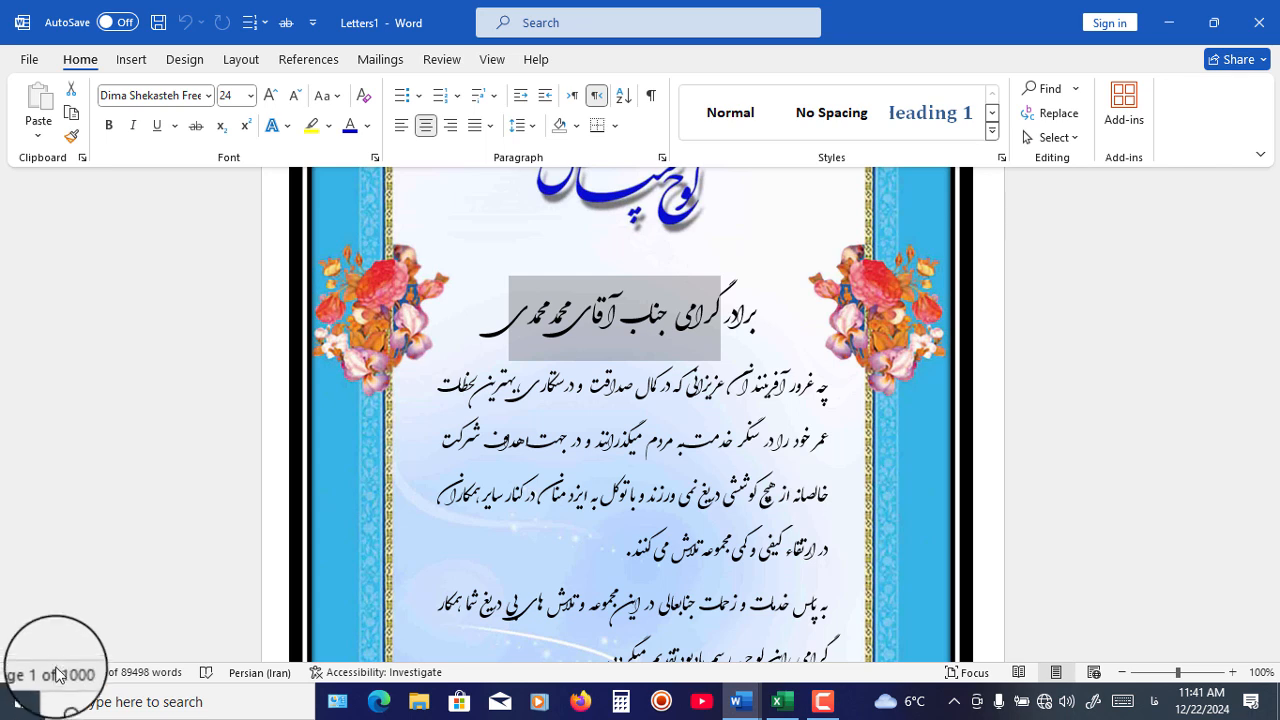
click(729, 389)
key(ctrl+End)
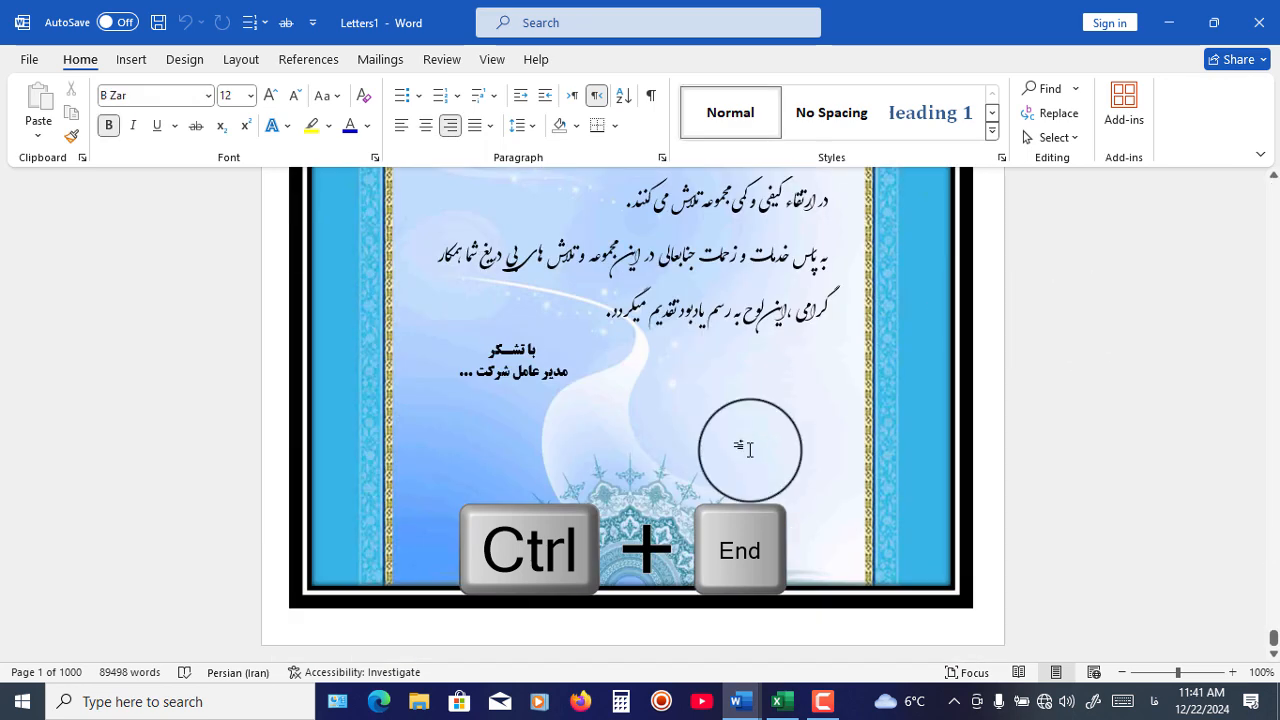
scroll(571, 314, up, 10)
scroll(563, 336, down, 3)
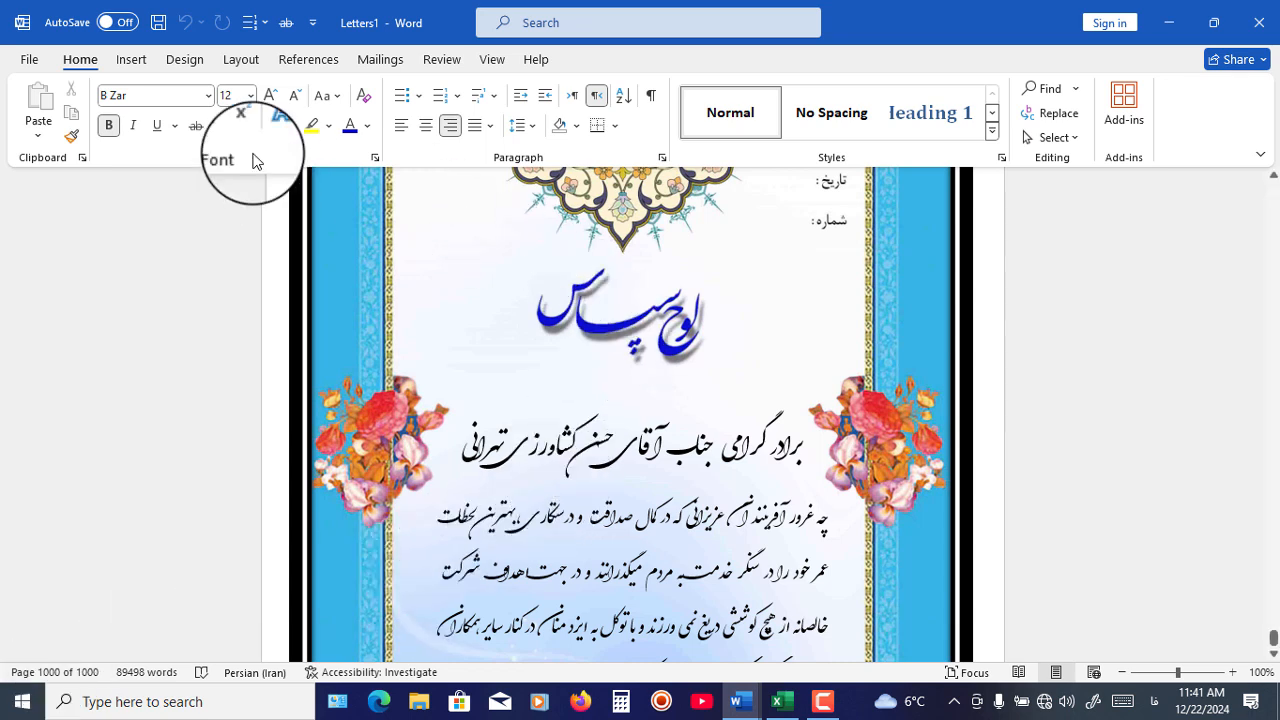
key(ctrl+Home)
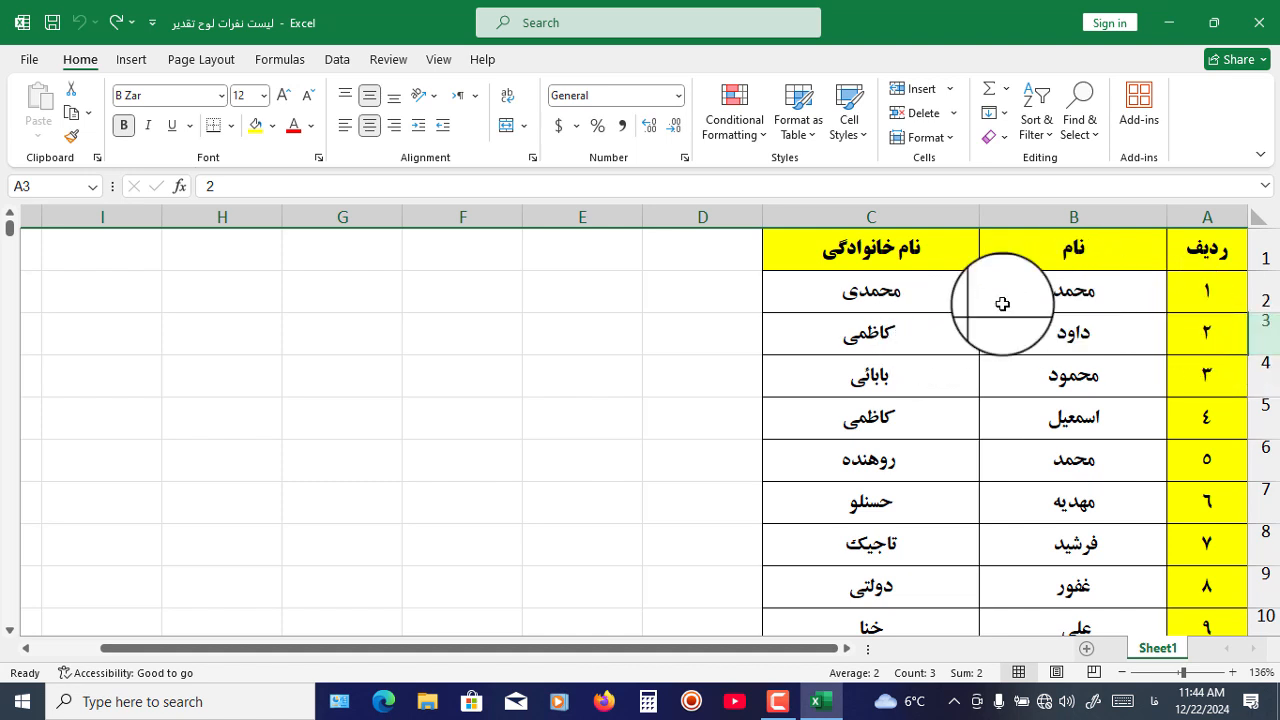
Step: Insert two blank rows at row 3 and enter a person's first and family name in row 3
right_click(1255, 340)
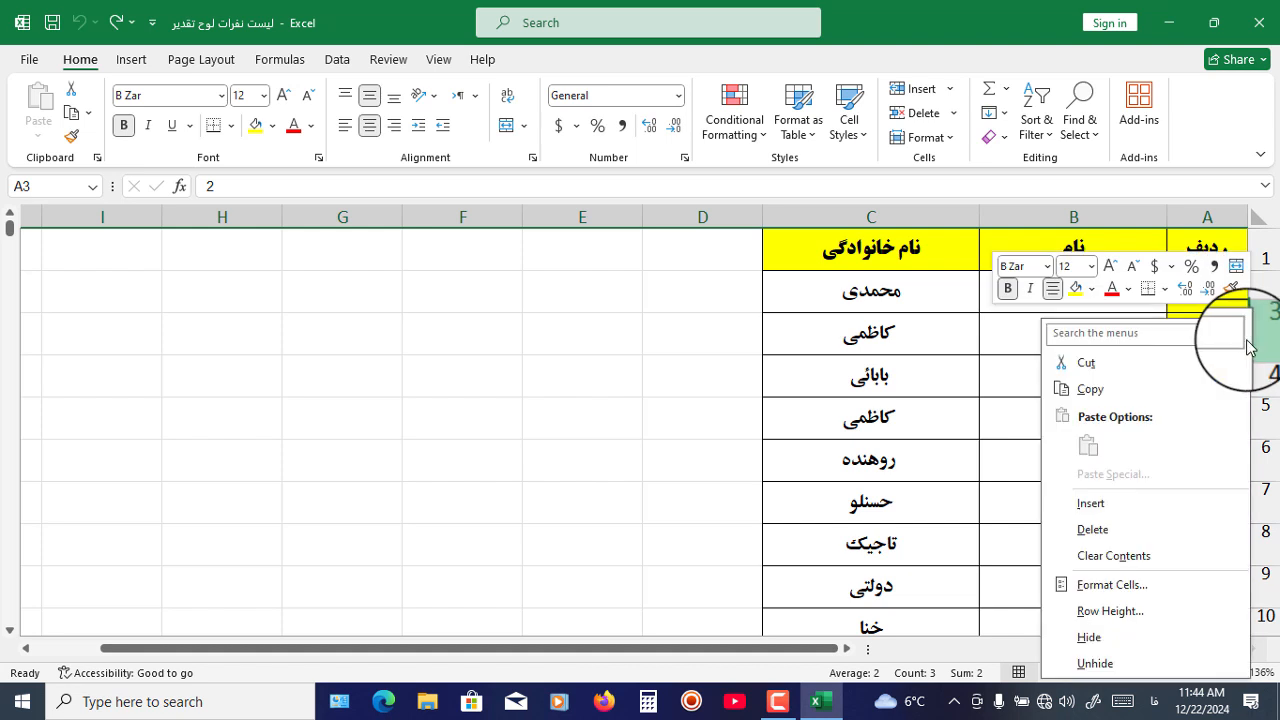
click(1090, 503)
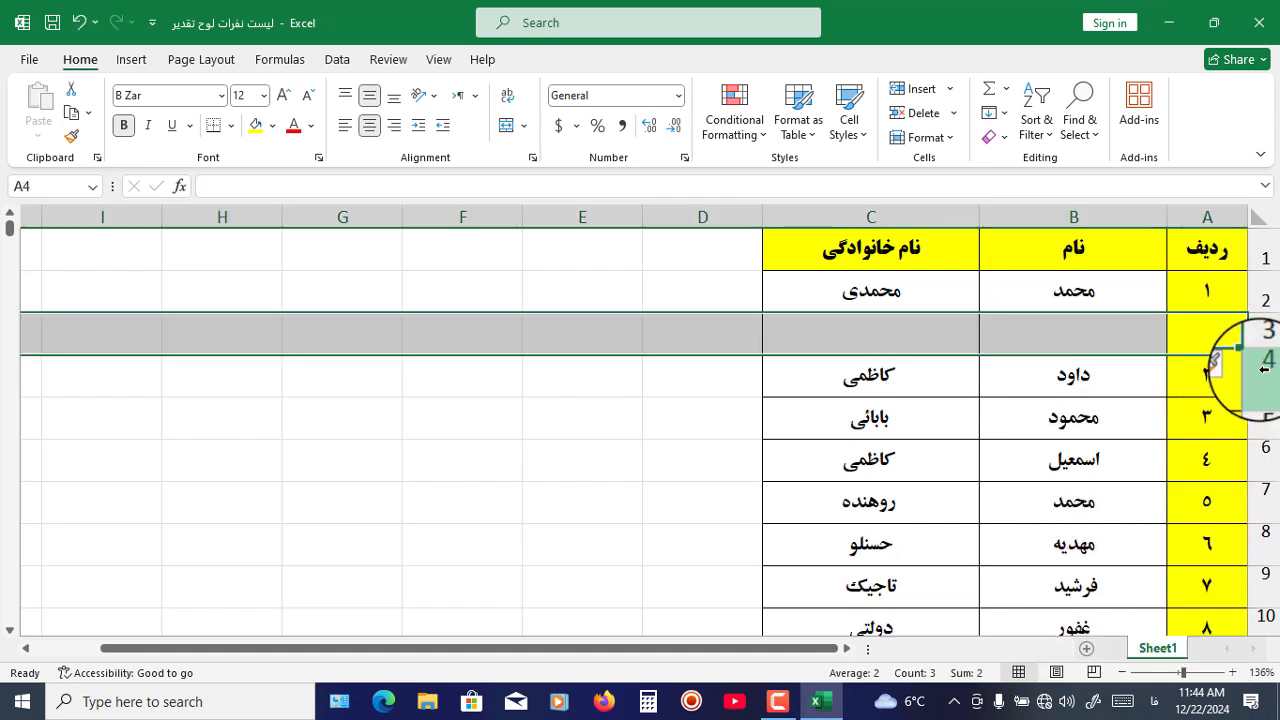
right_click(1212, 365)
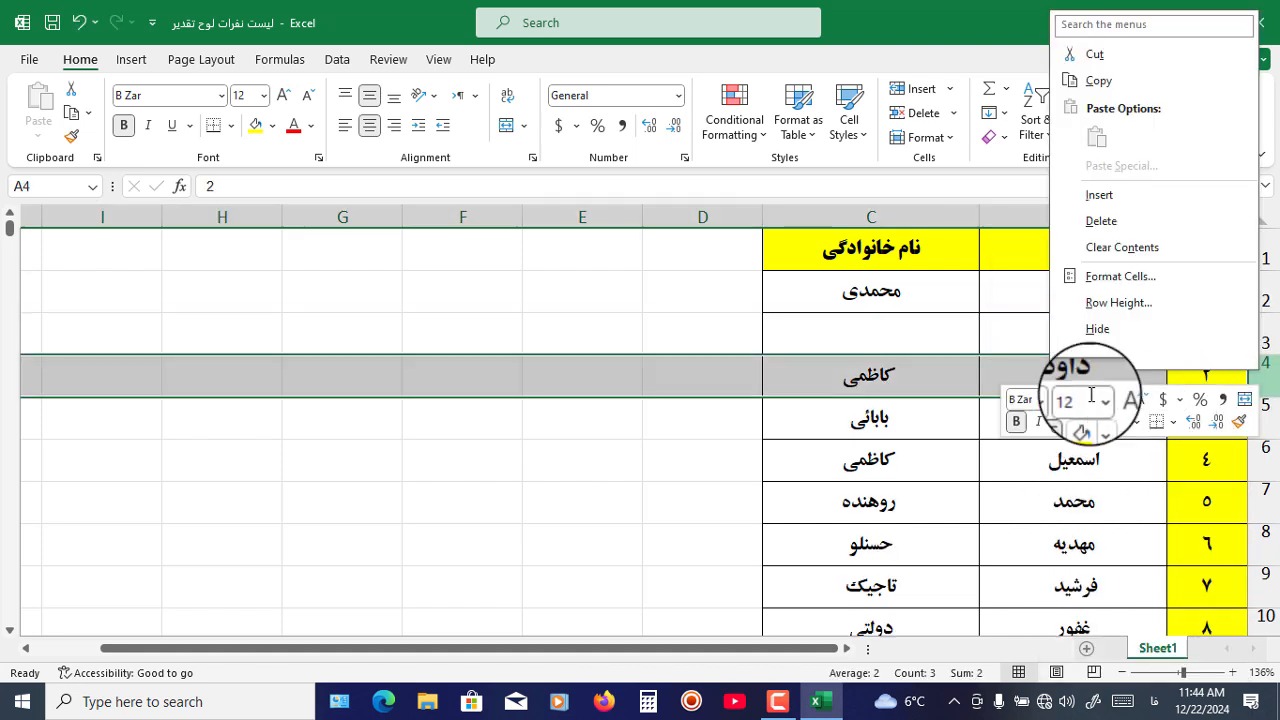
click(1099, 195)
click(1094, 334)
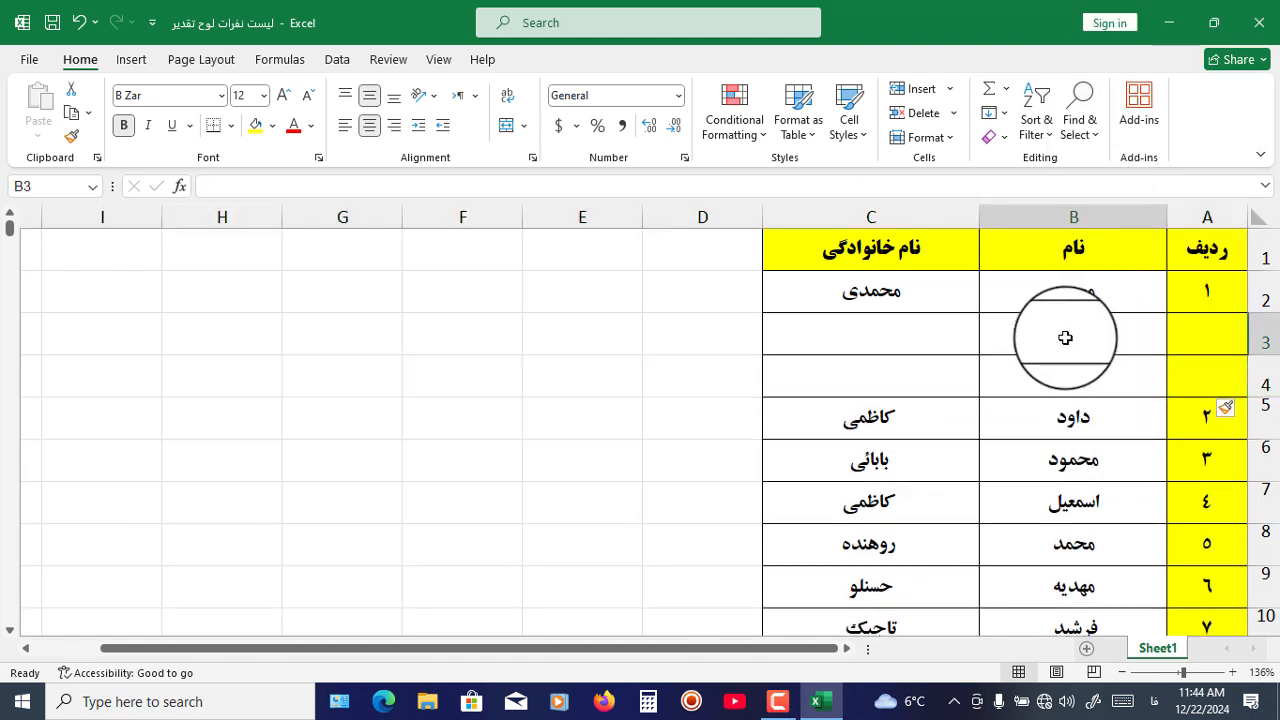
text(علی)
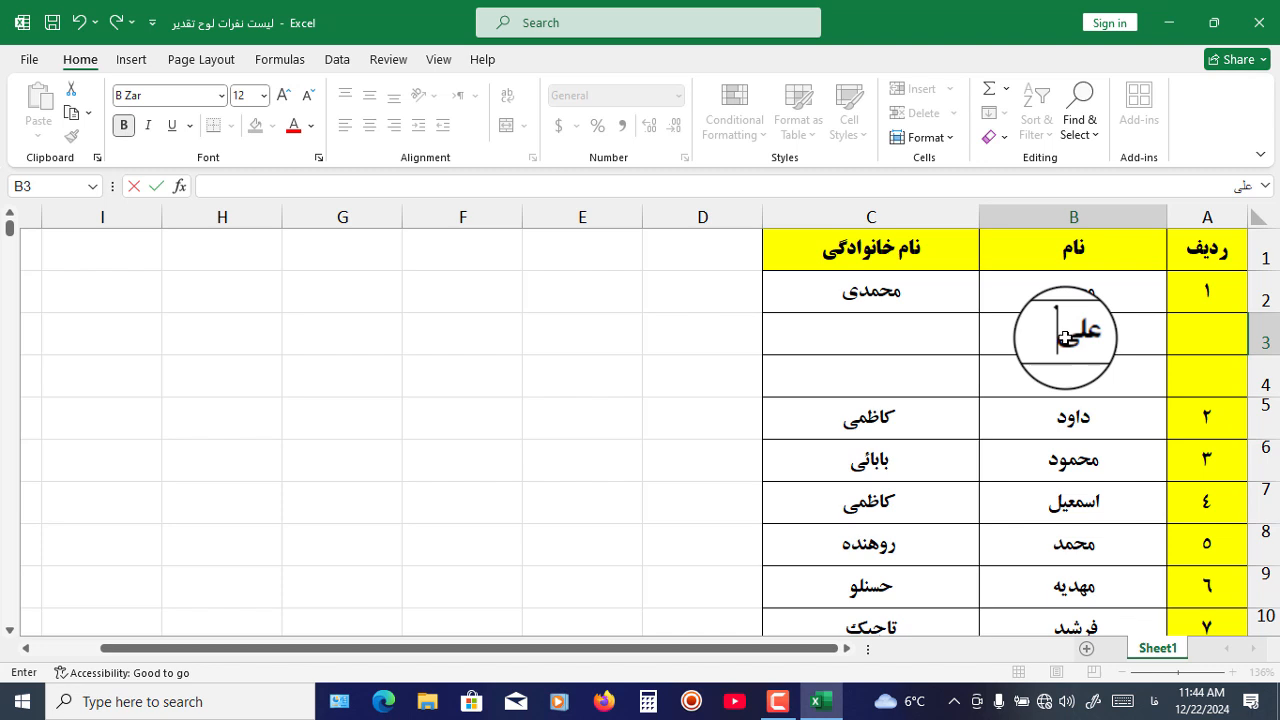
key(Tab)
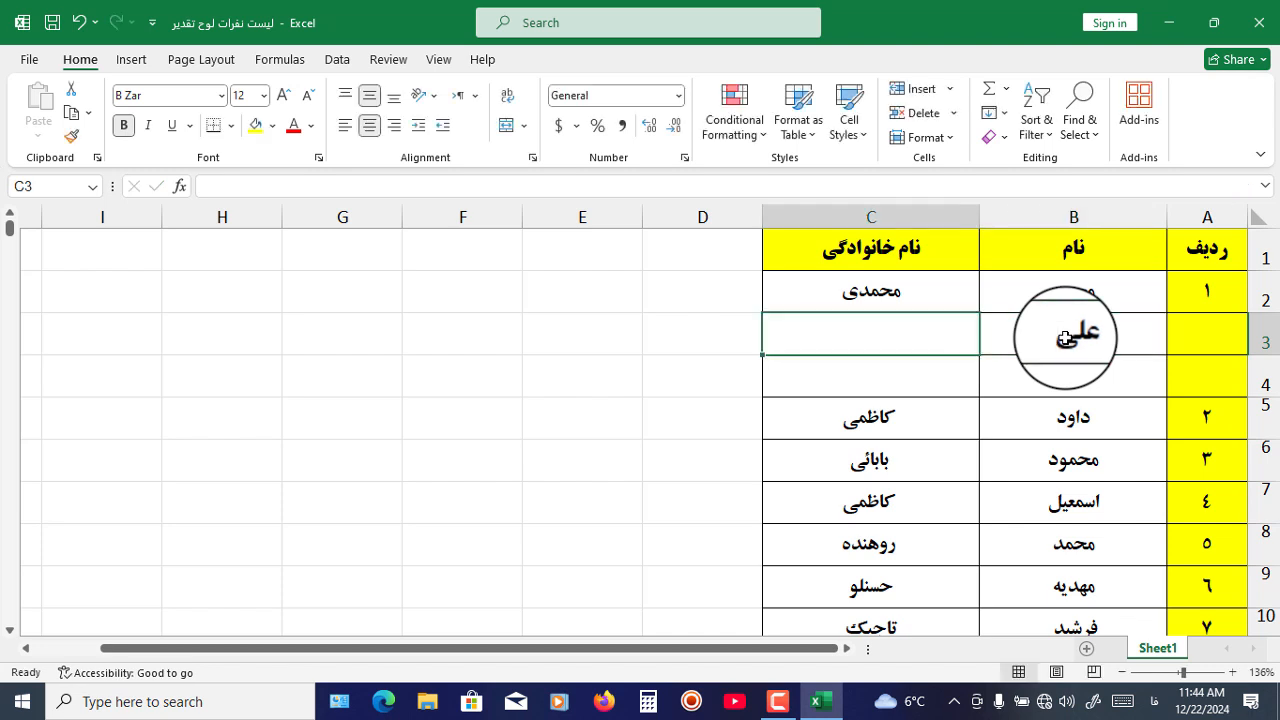
text(ا)
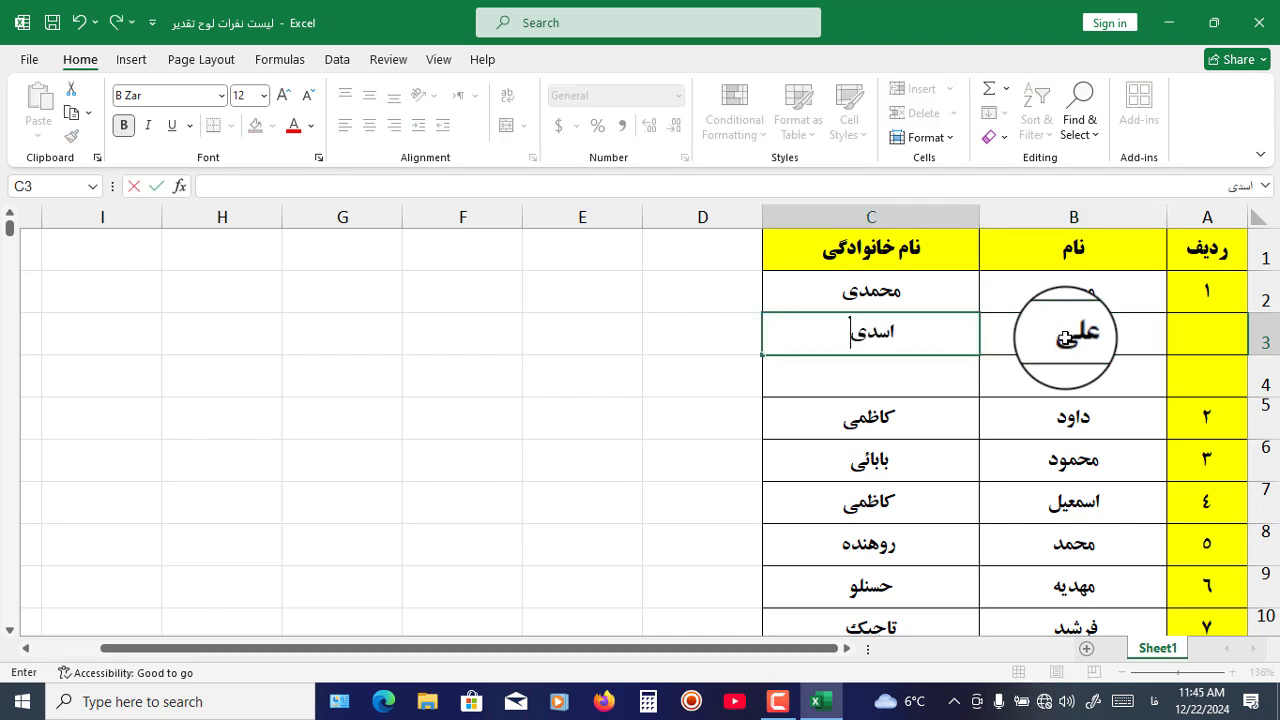
text(سدی)
Step: Enter another person's first and family name in row 4 and select the new rows
click(1027, 368)
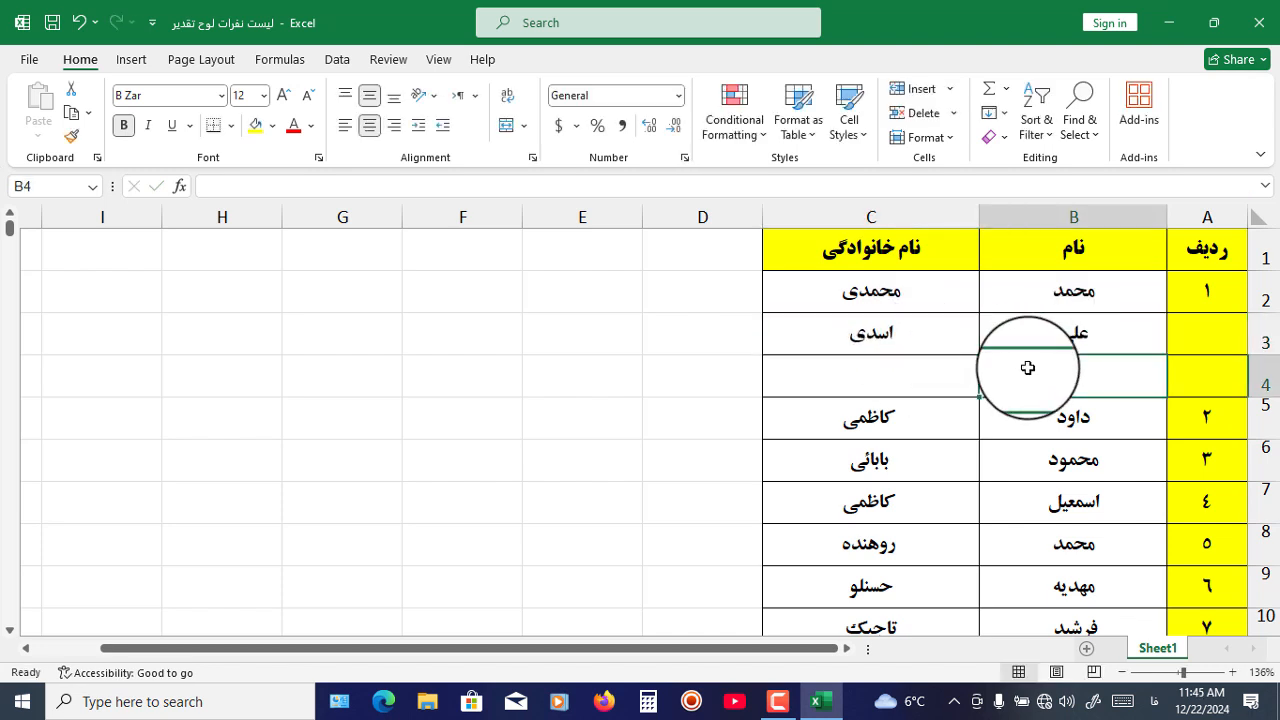
text(محمد)
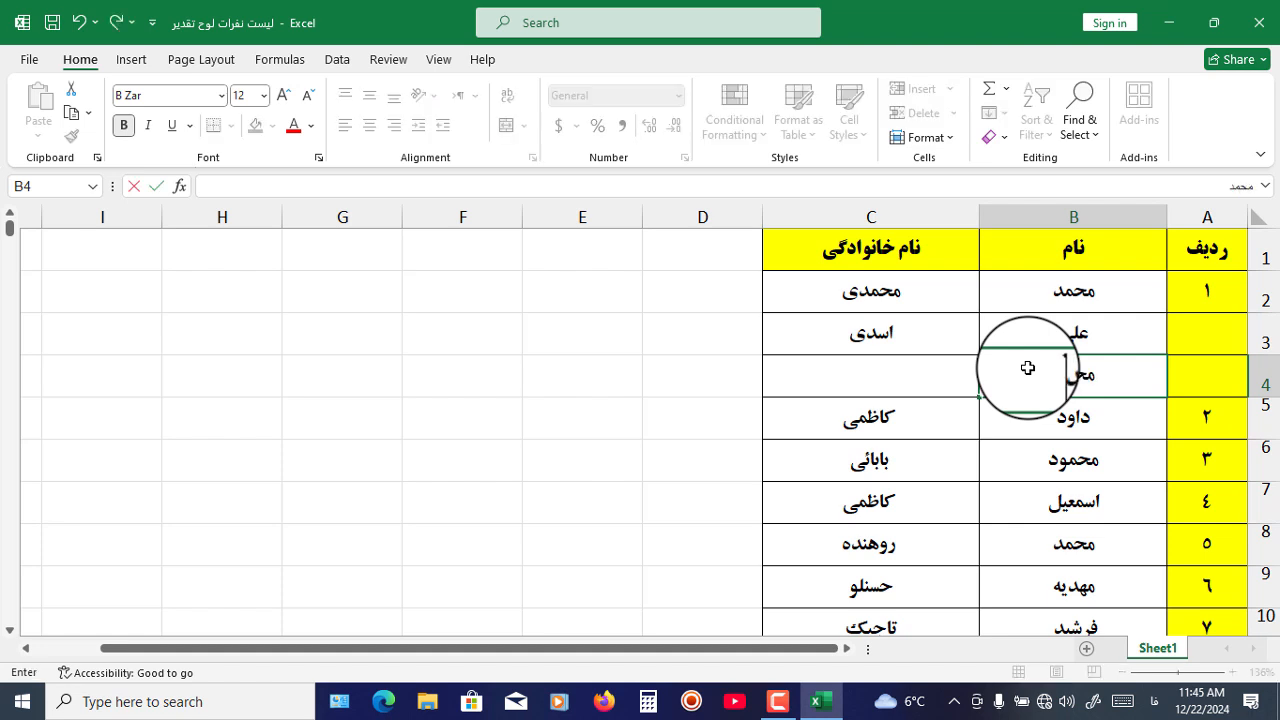
key(Tab)
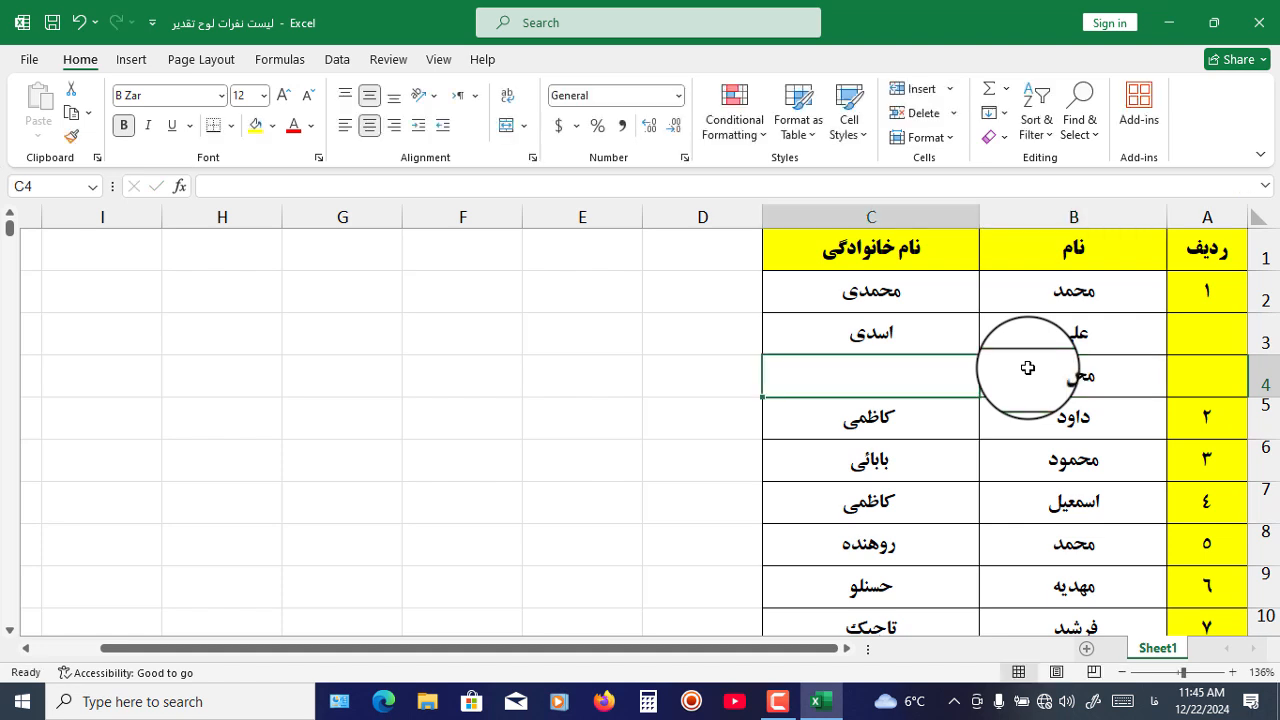
text(بشیری)
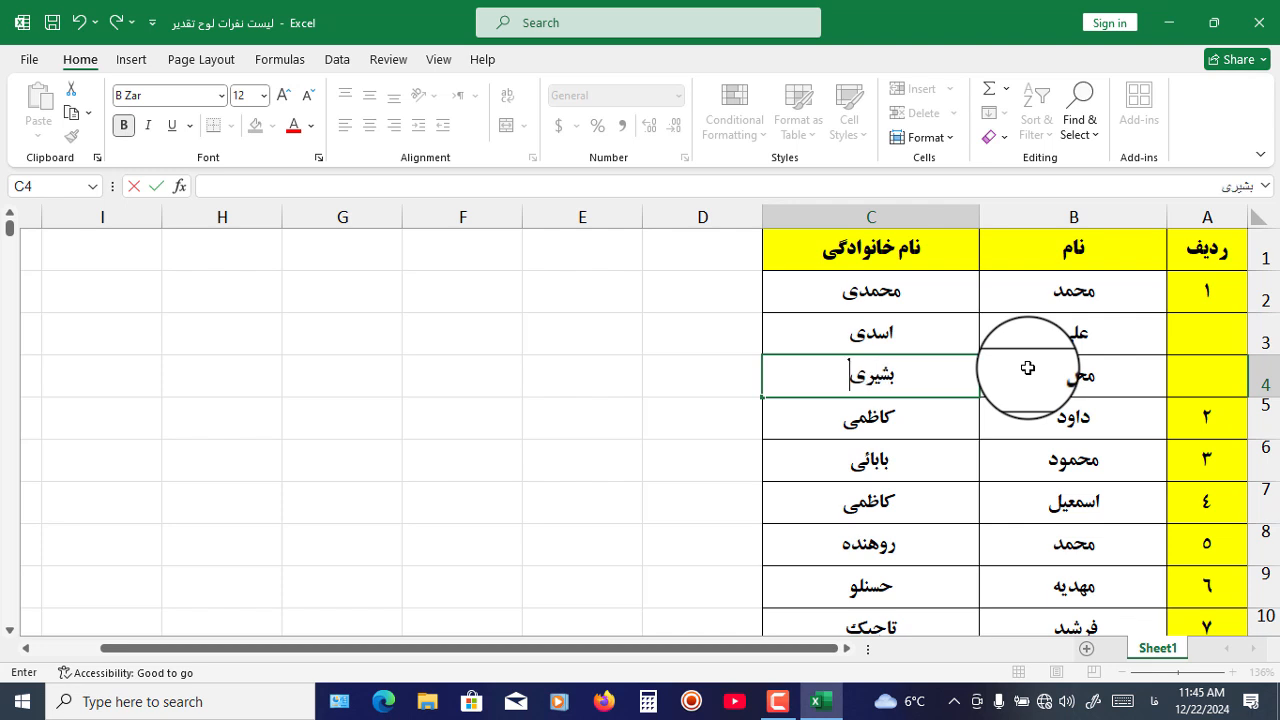
key(Tab)
drag(1114, 323, 848, 380)
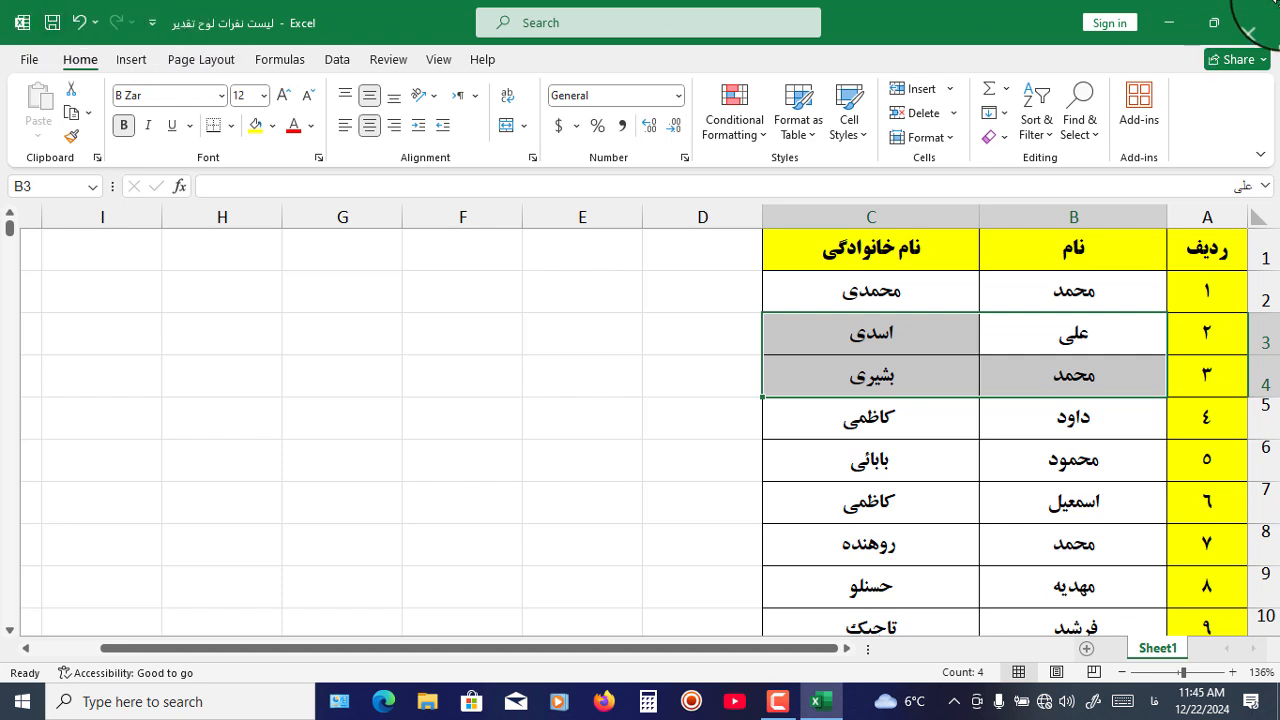
Step: Close Excel and reattach Sheet1$ of the updated Desktop name list as the recipients
click(1257, 23)
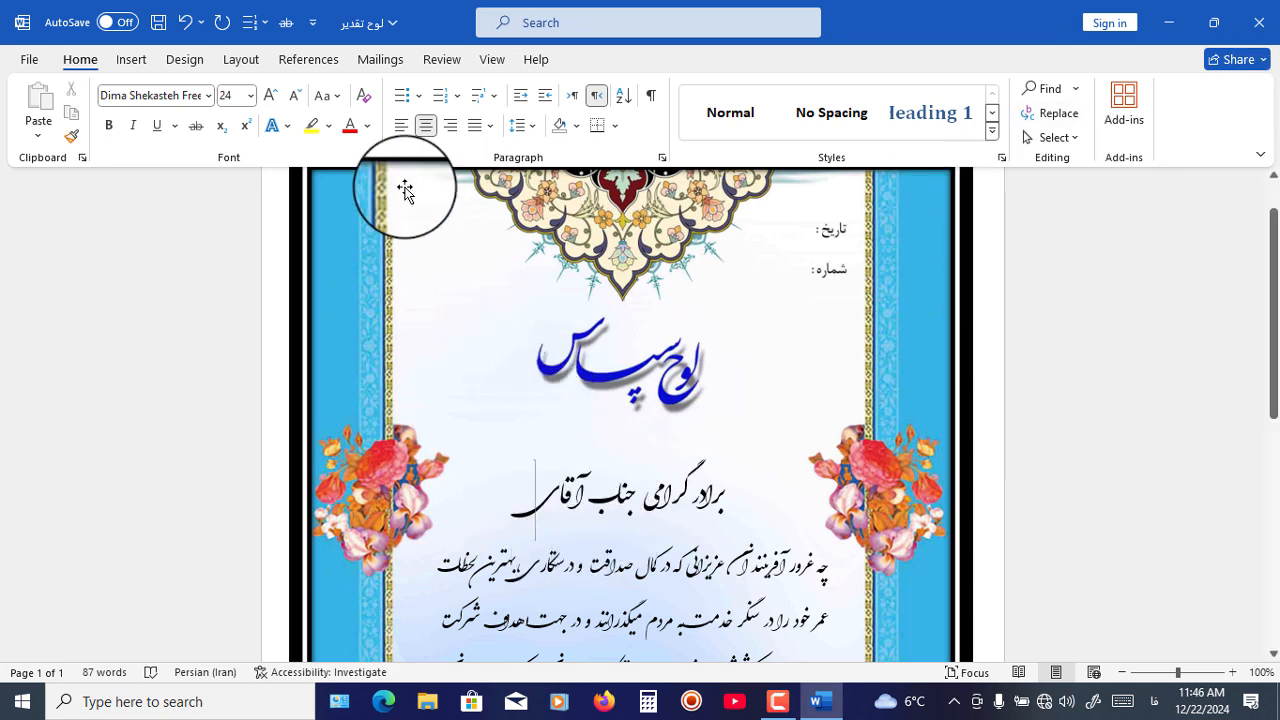
click(380, 61)
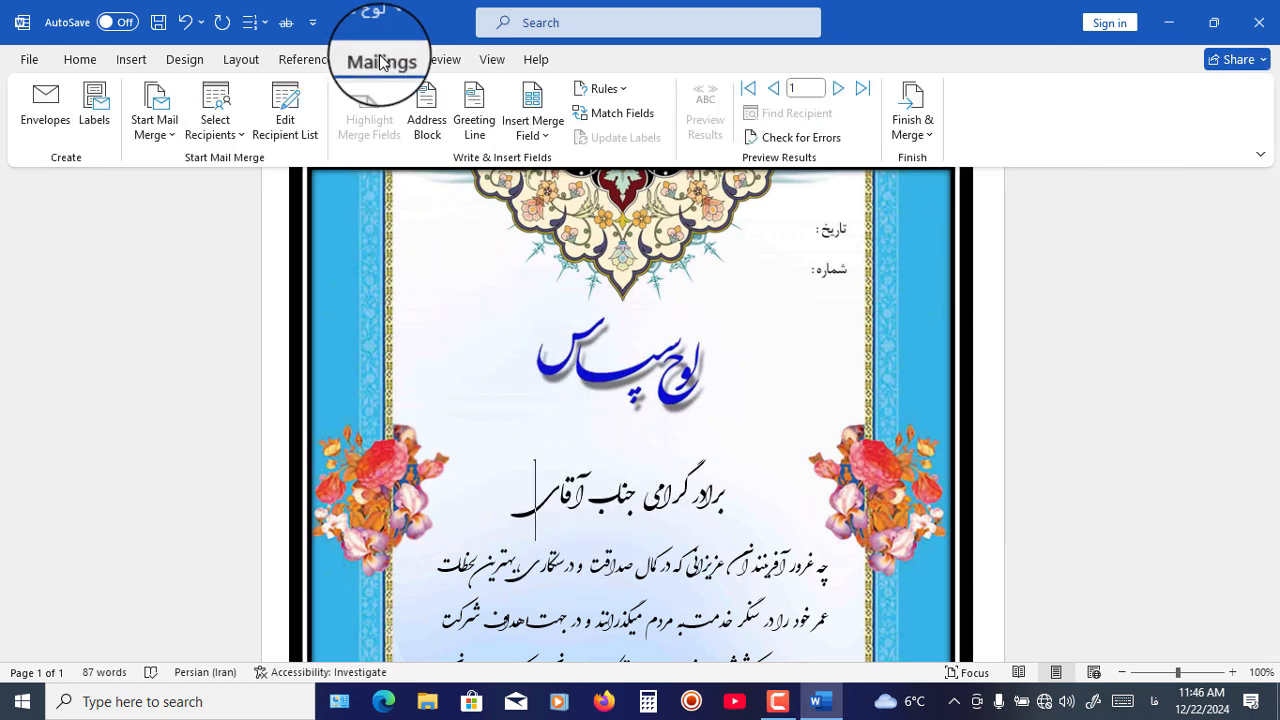
click(222, 136)
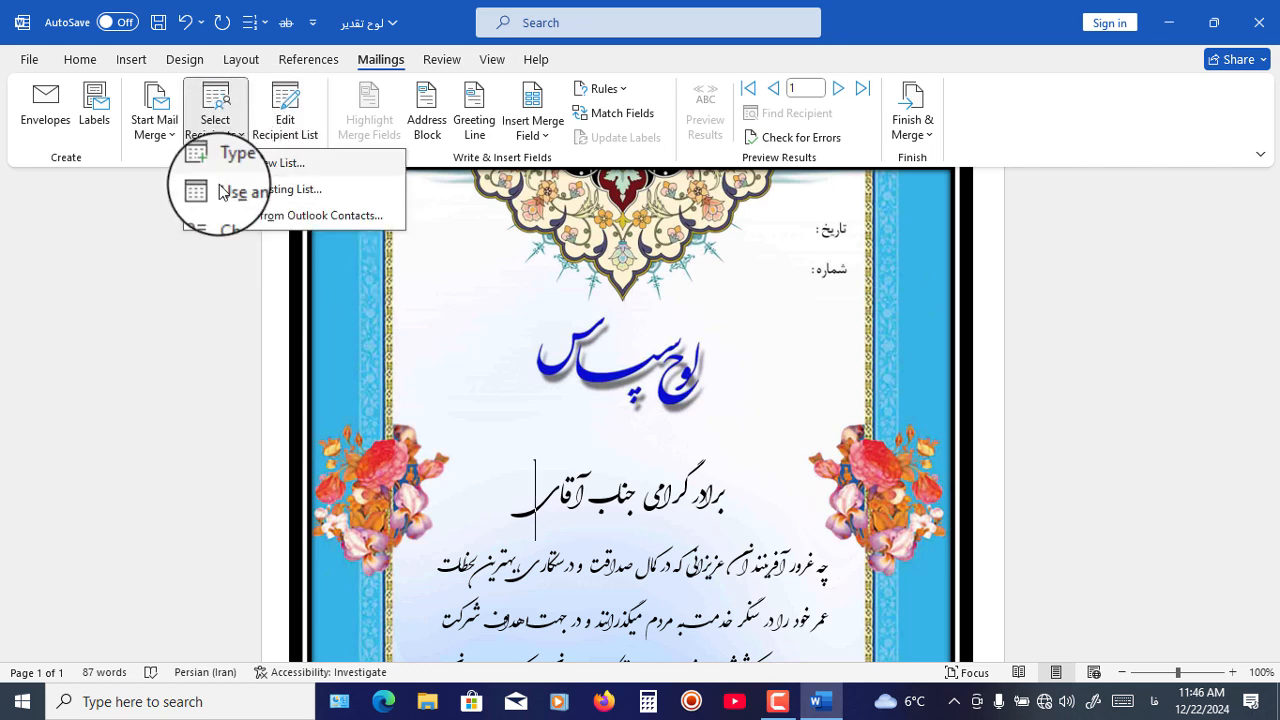
click(290, 197)
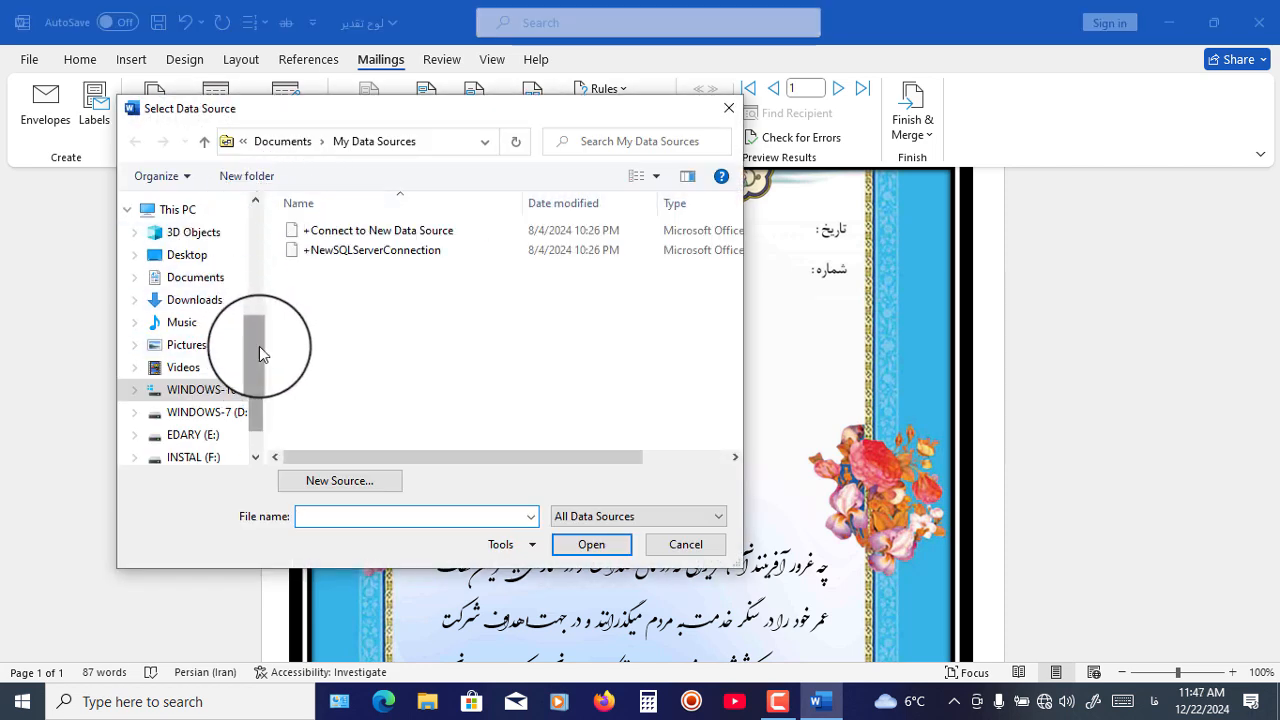
drag(259, 346, 258, 300)
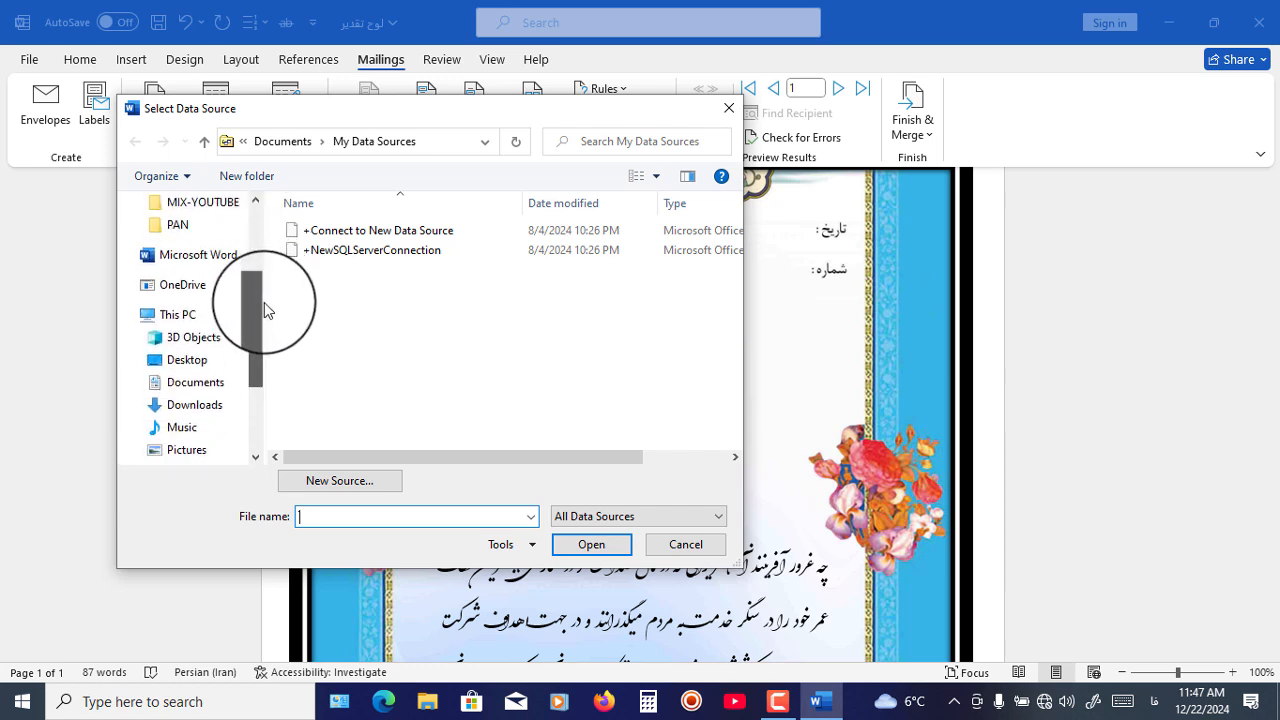
click(205, 368)
click(675, 365)
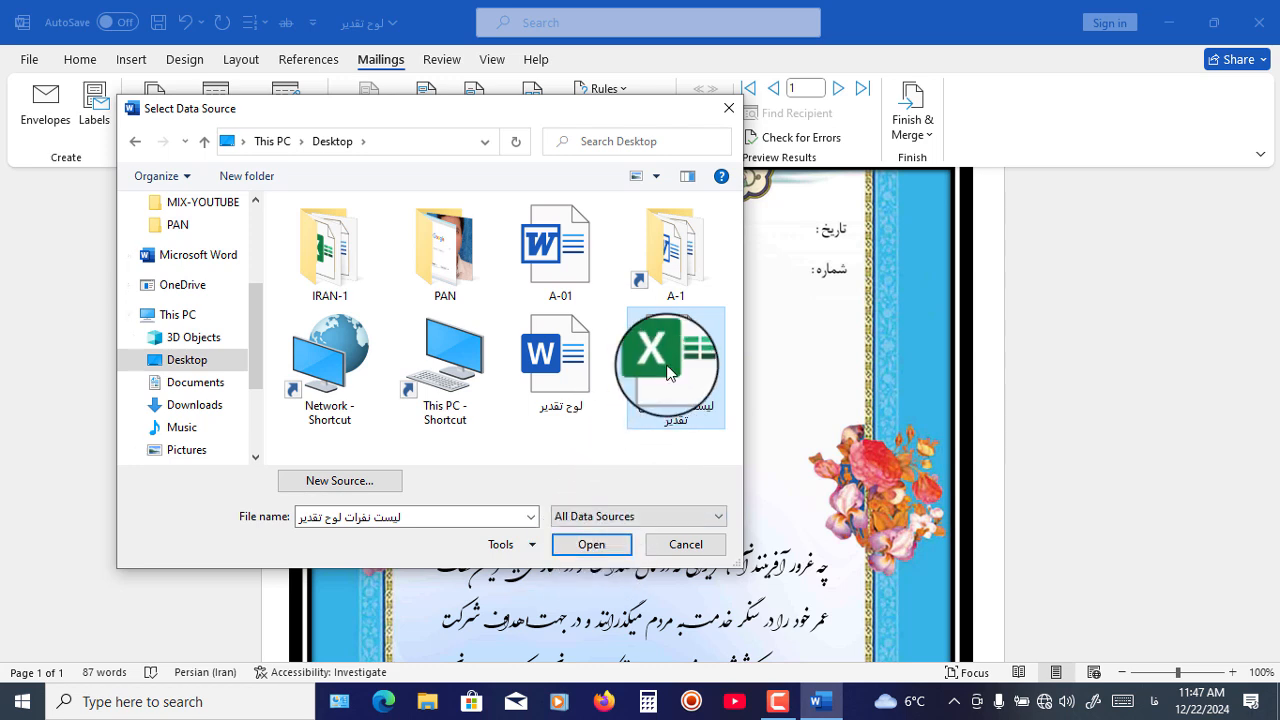
click(596, 553)
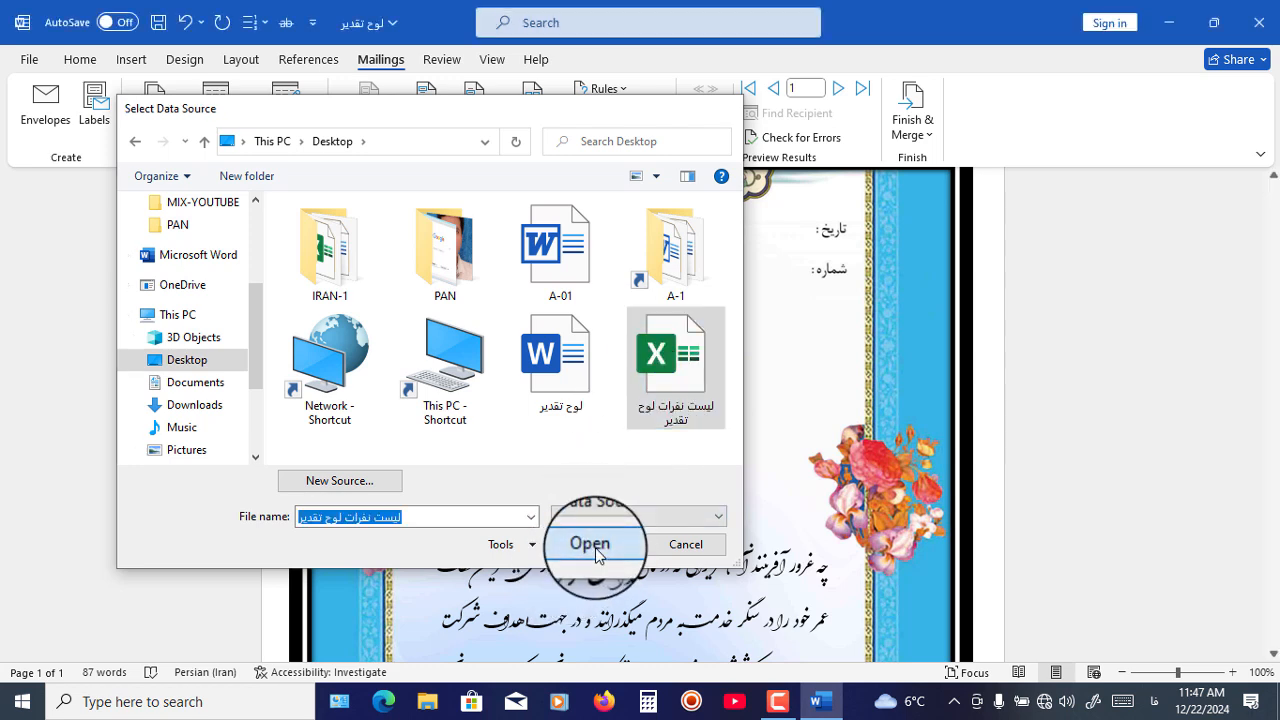
click(749, 420)
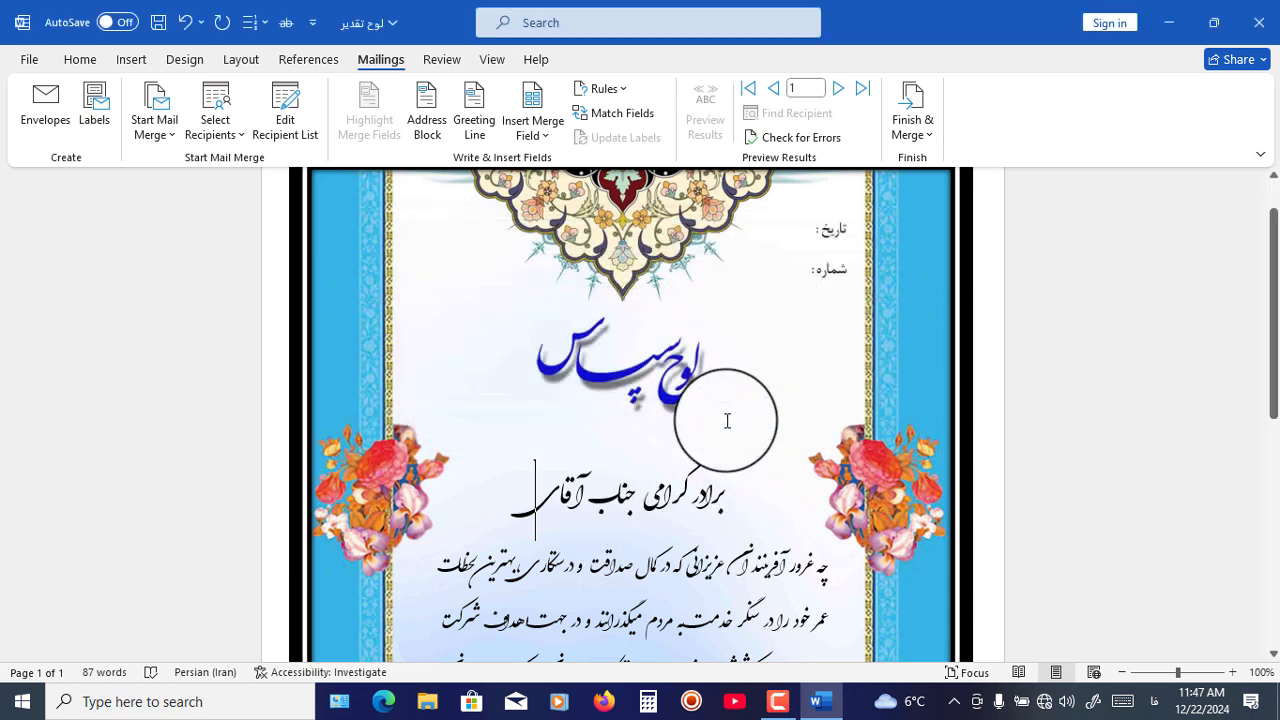
Step: Insert the «نام» field followed by «نام_خانوادگی» after آقای
click(548, 136)
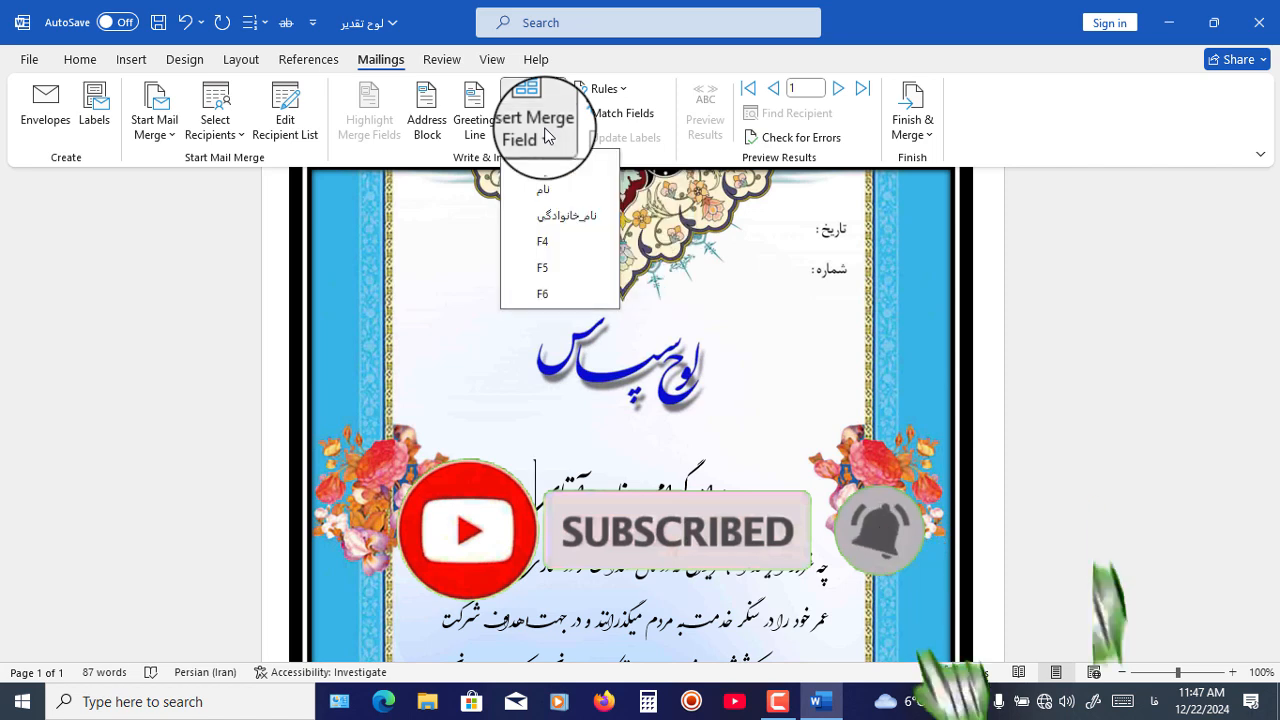
click(556, 186)
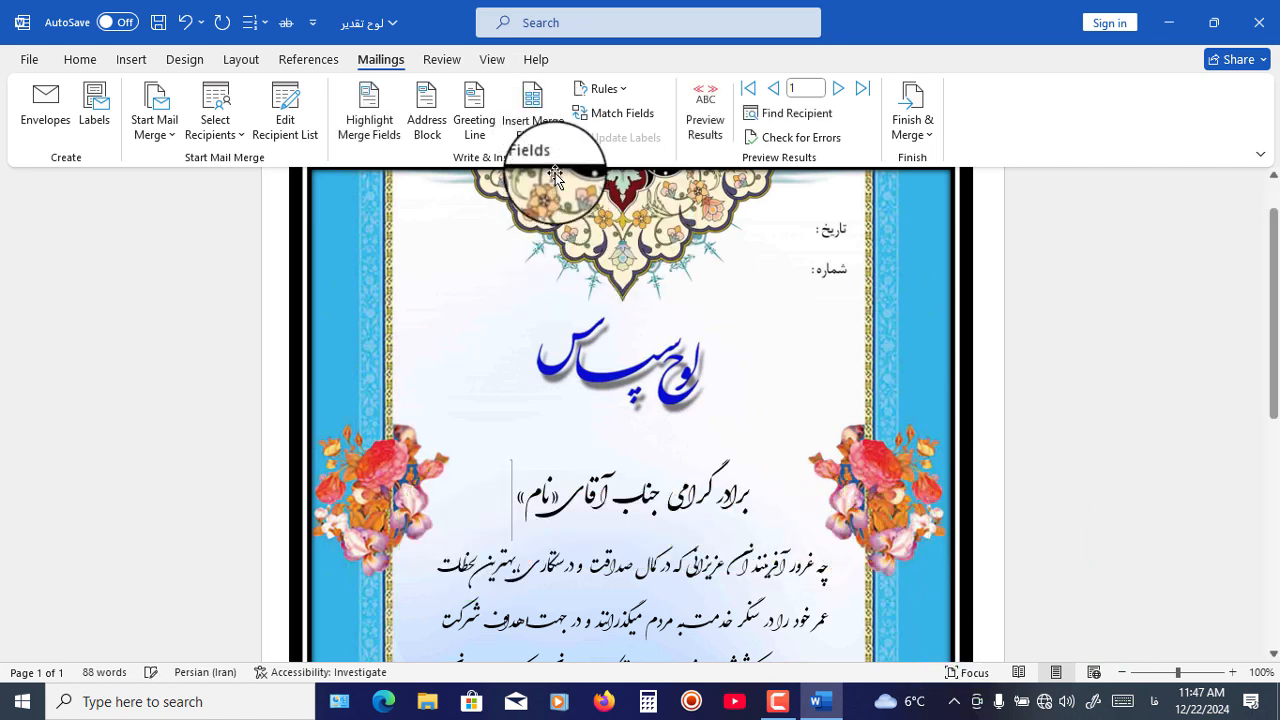
click(538, 132)
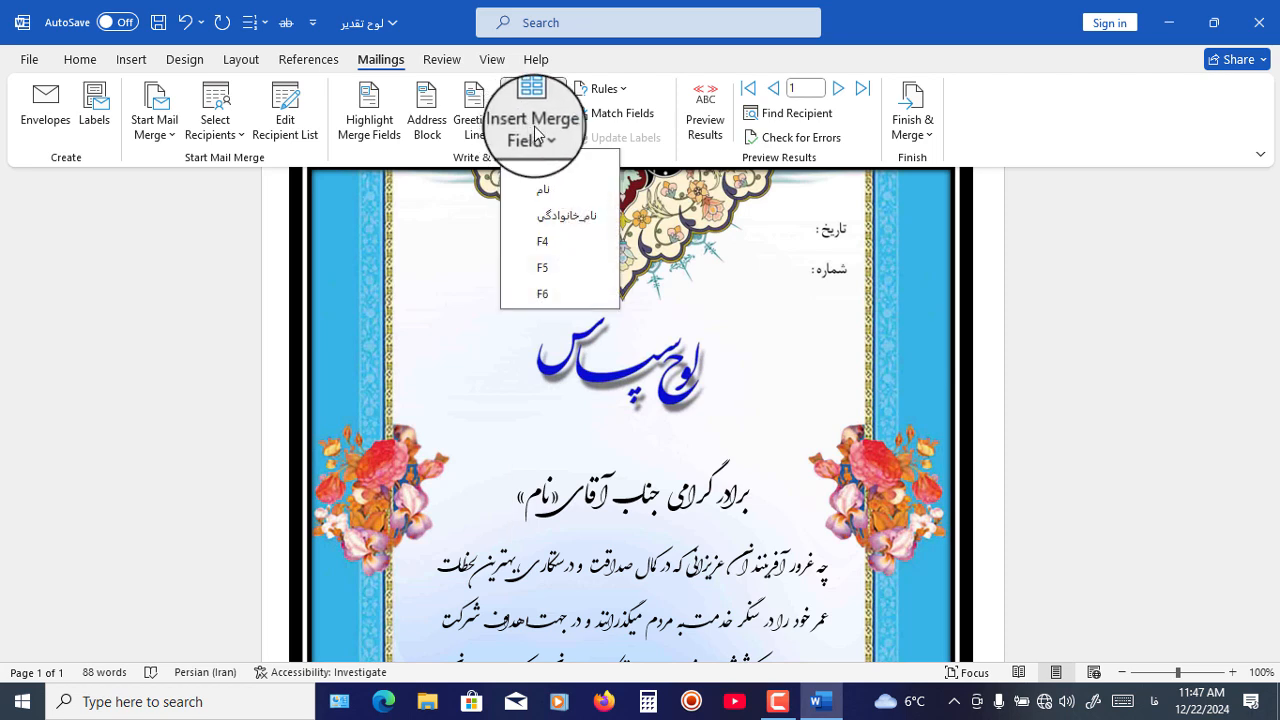
click(556, 218)
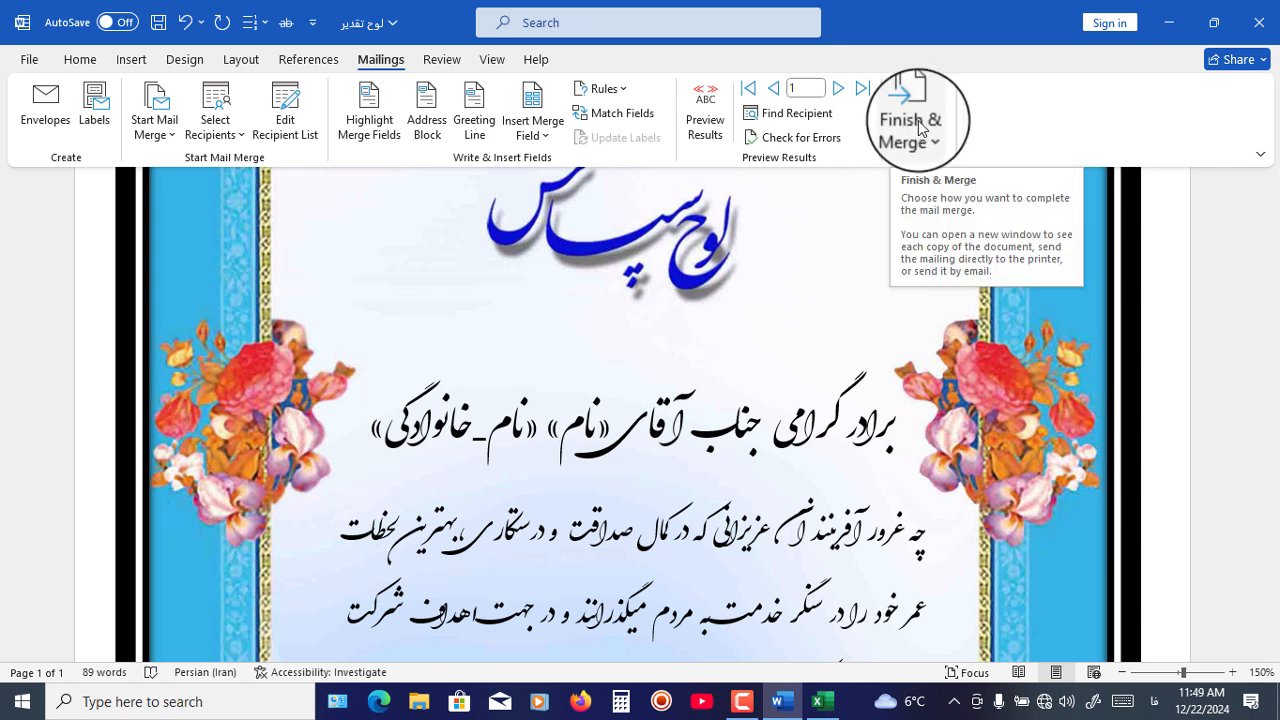
click(921, 128)
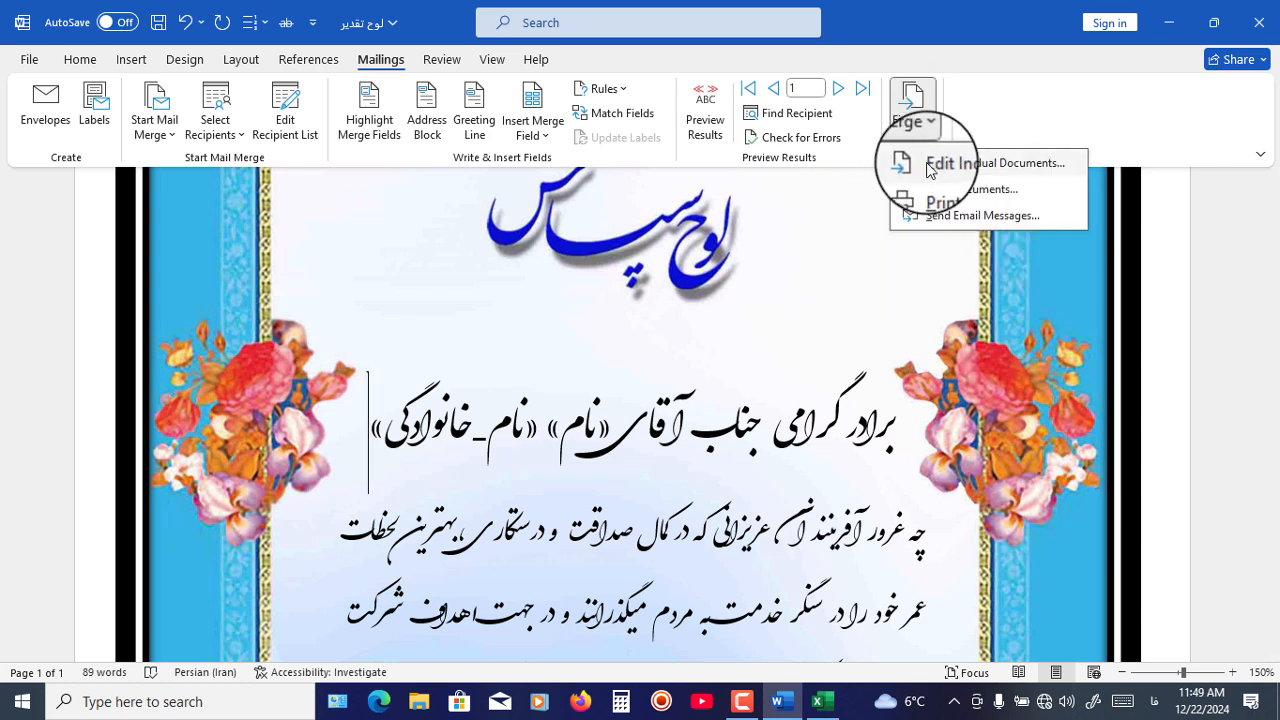
Step: Merge to individual documents, limiting the range to records 2 through 3 after checking the Excel list
click(1005, 166)
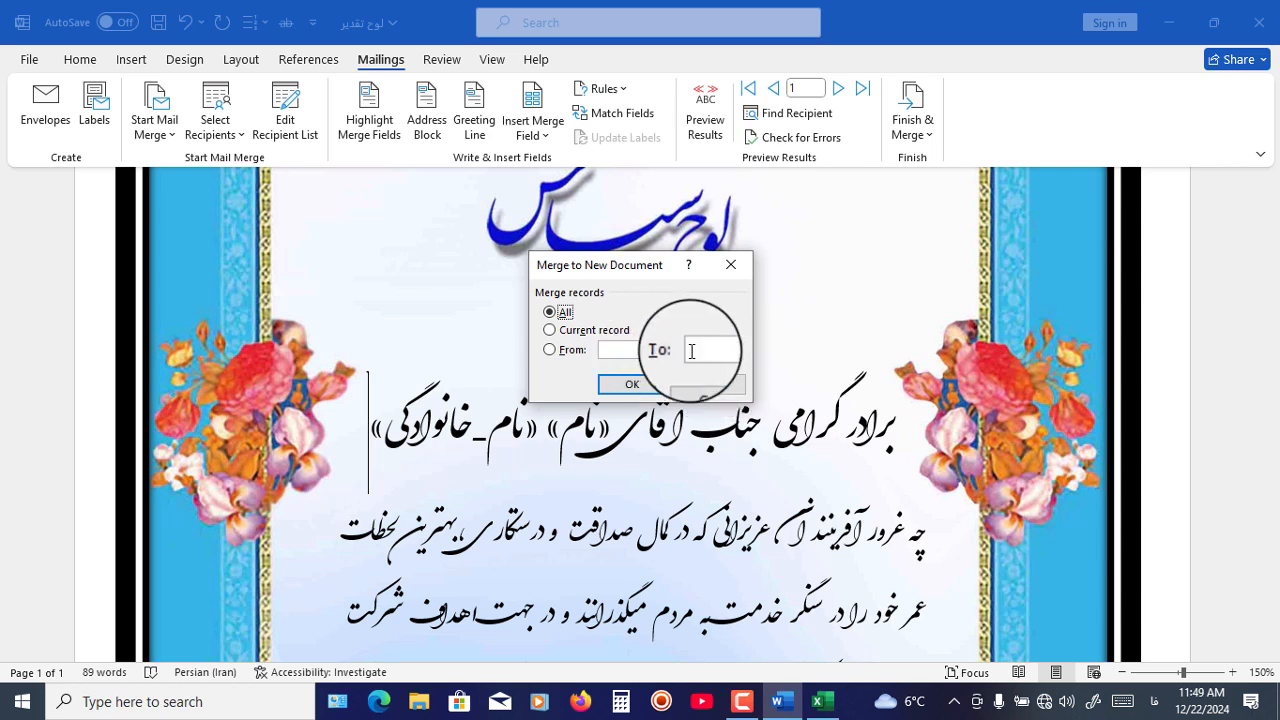
click(820, 702)
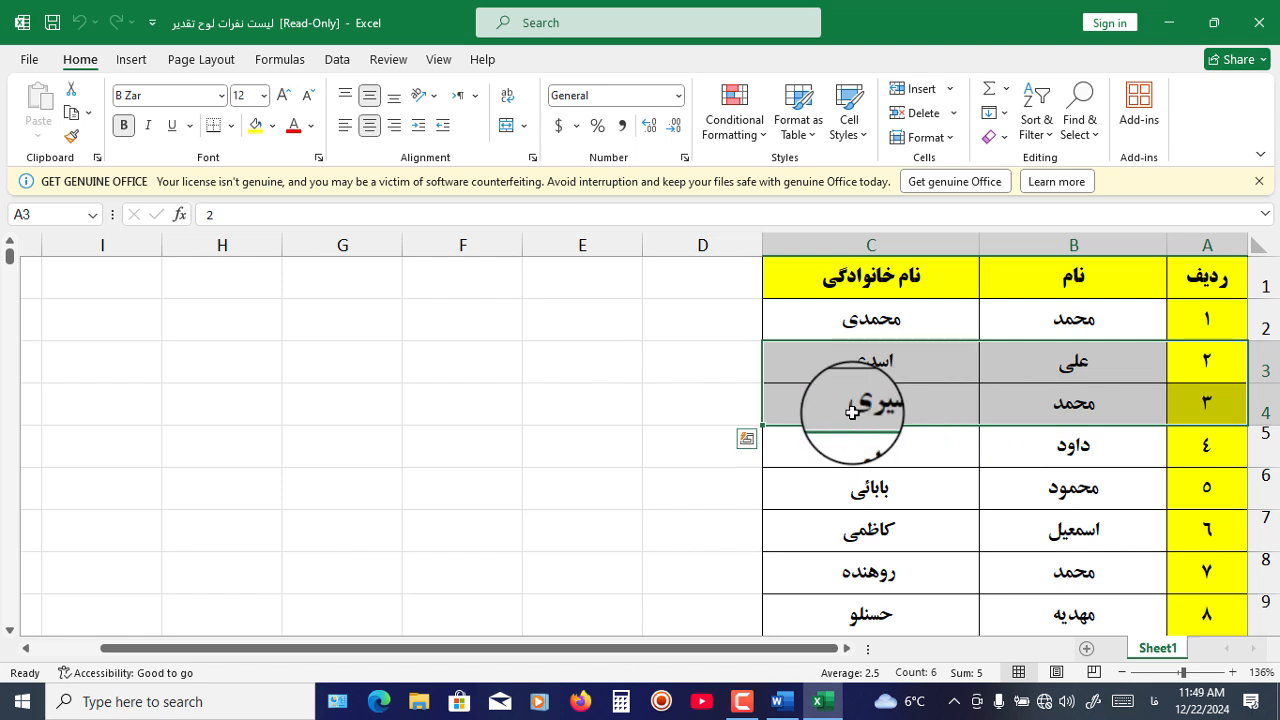
click(784, 704)
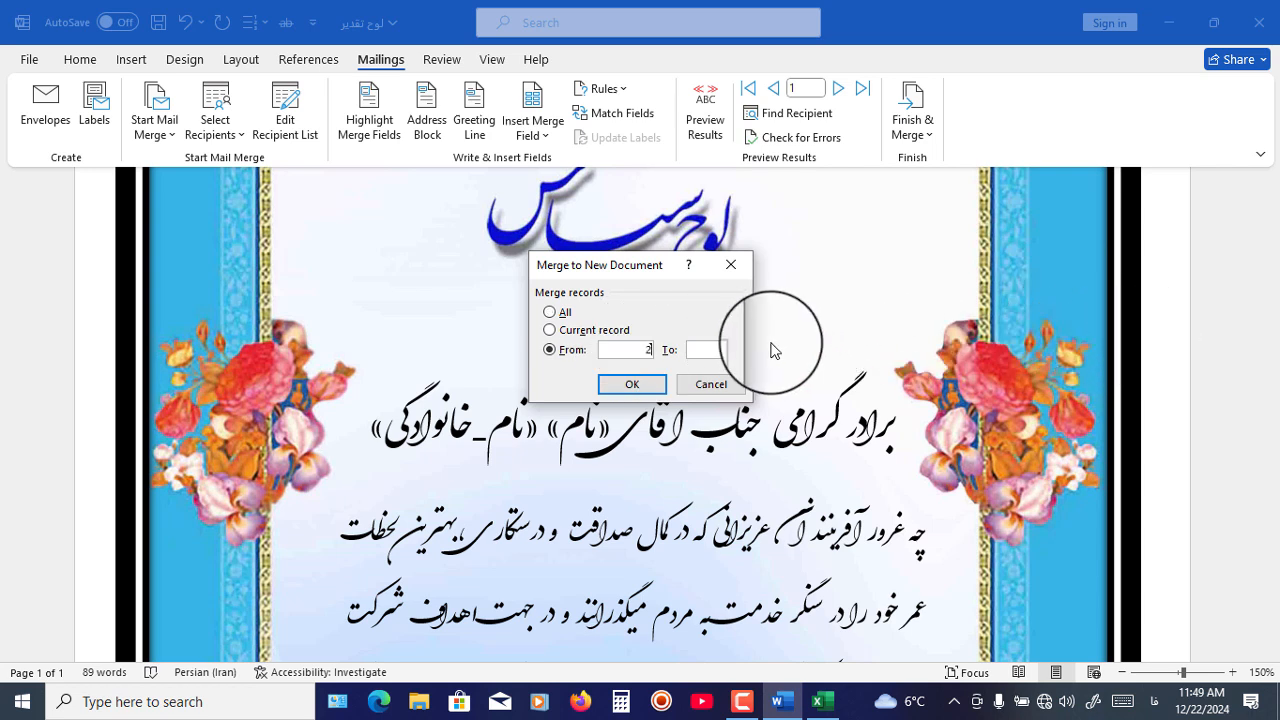
click(717, 350)
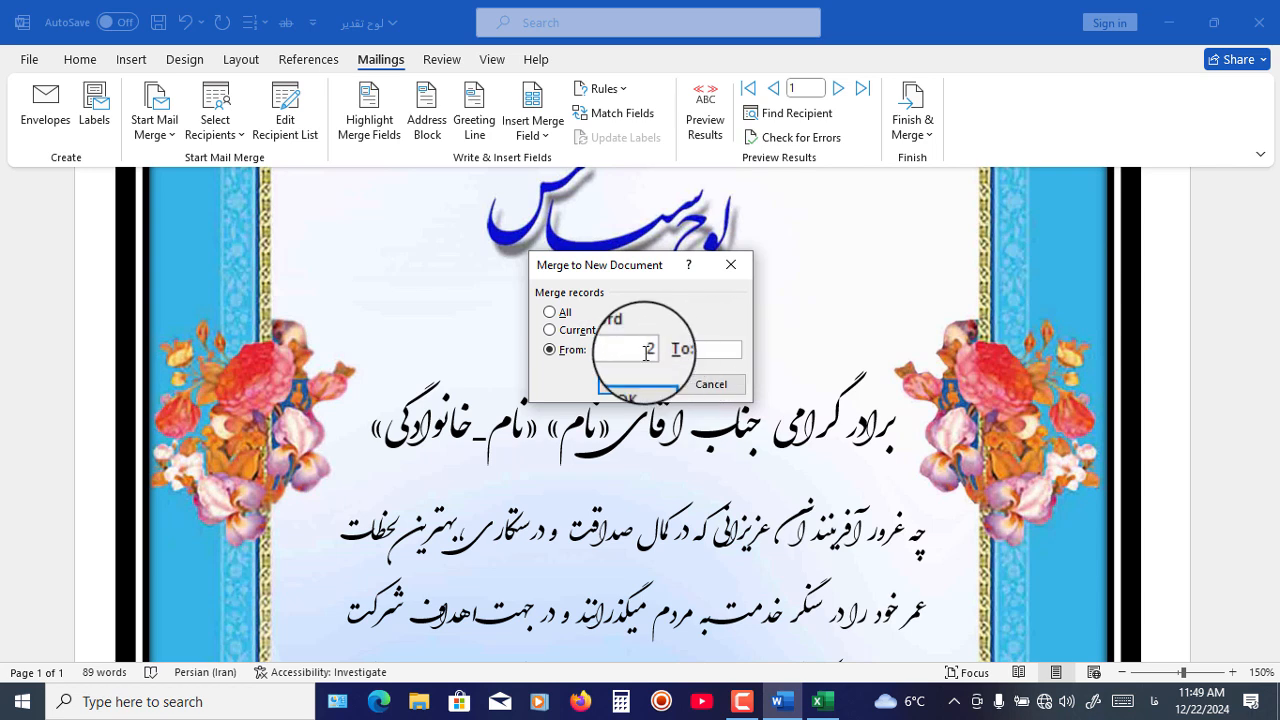
drag(612, 347, 694, 350)
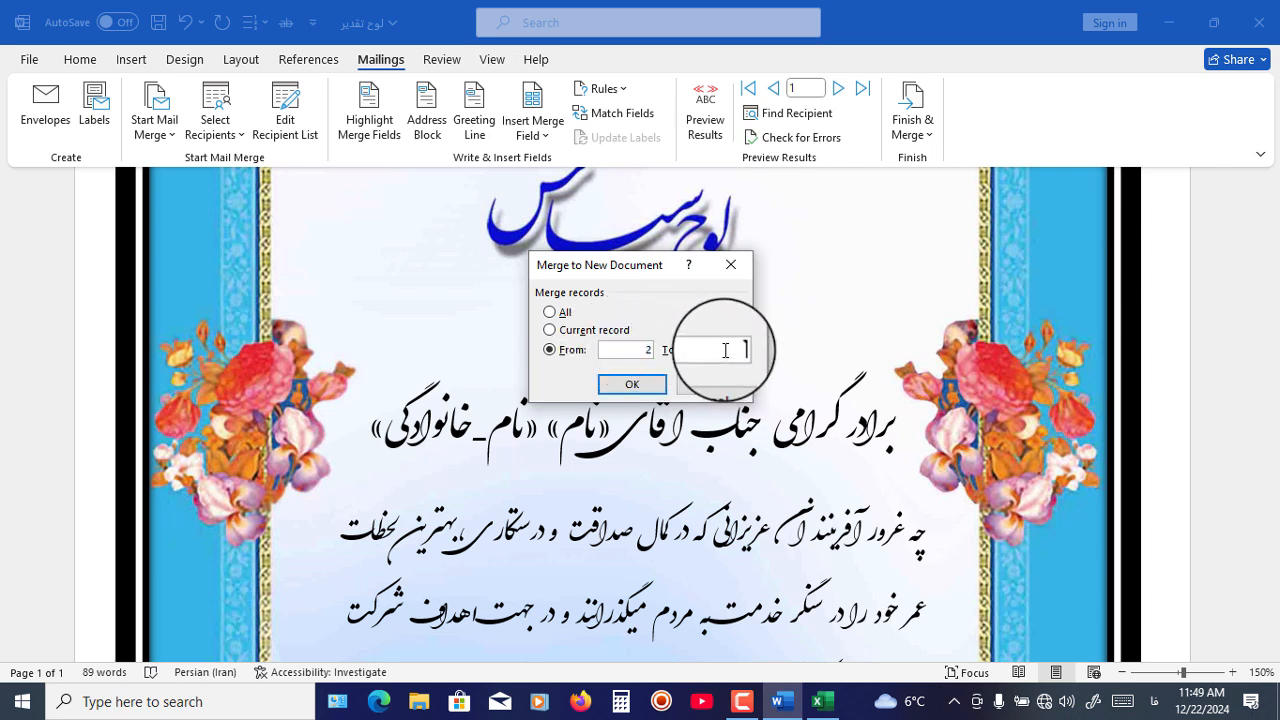
Step: Merge records 2–3 into the new Letters1 document and review both certificates
click(643, 387)
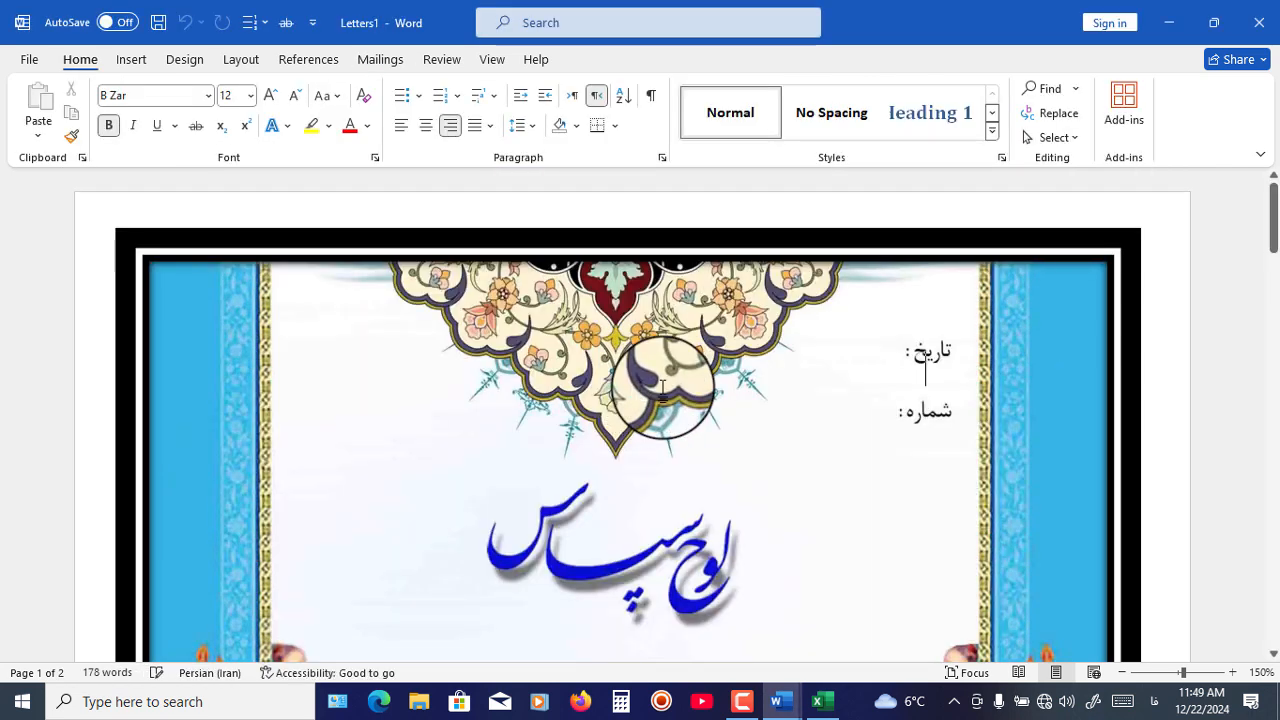
scroll(660, 385, down, 10)
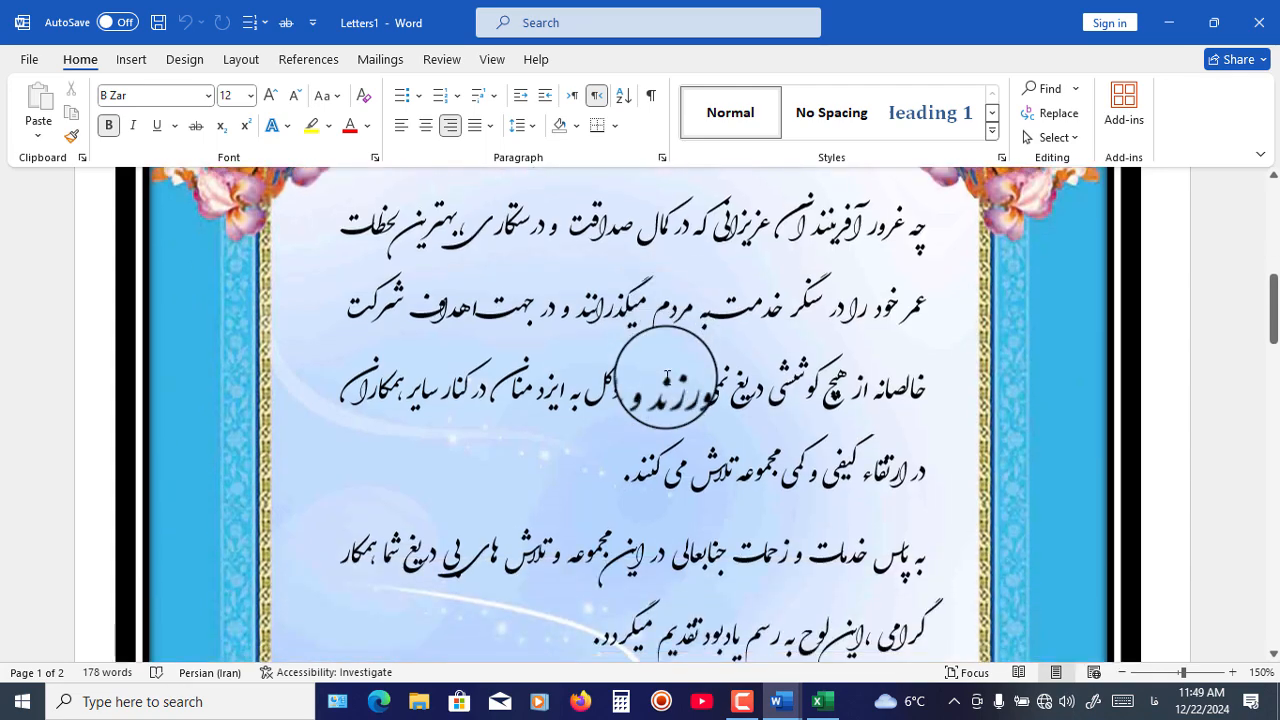
scroll(656, 372, down, 10)
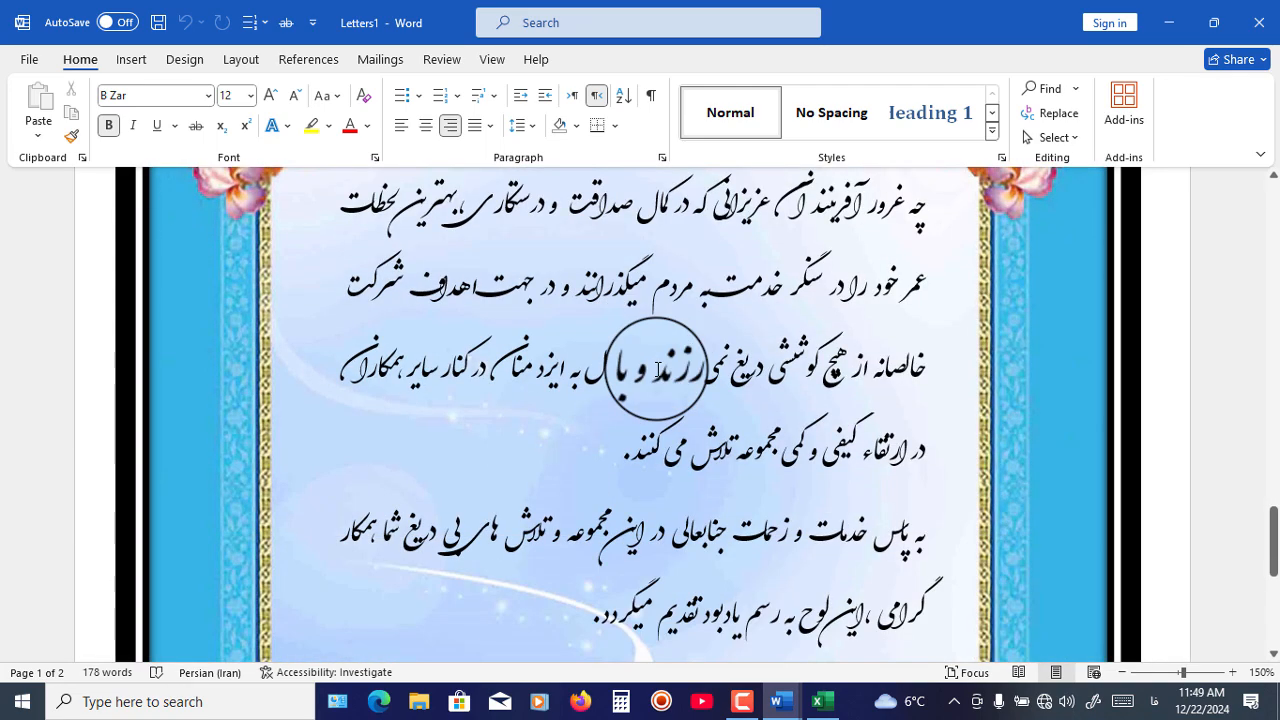
scroll(658, 369, up, 3)
scroll(657, 370, down, 6)
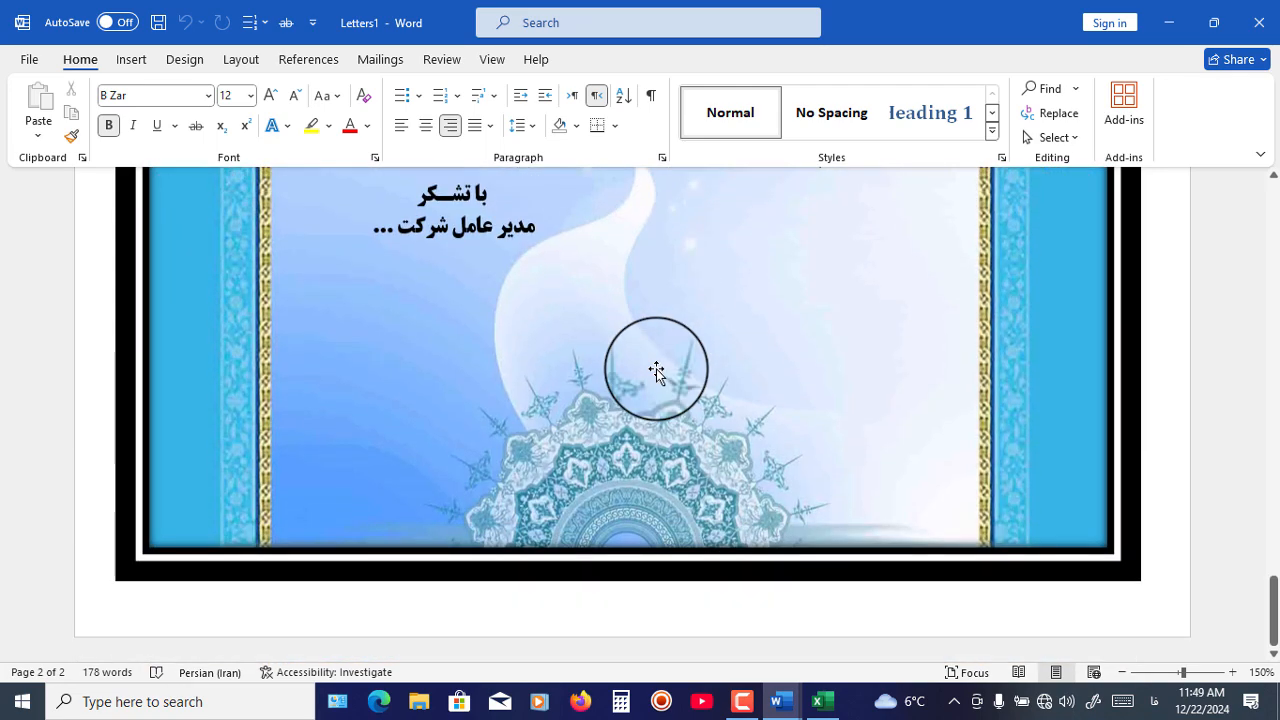
scroll(656, 372, up, 10)
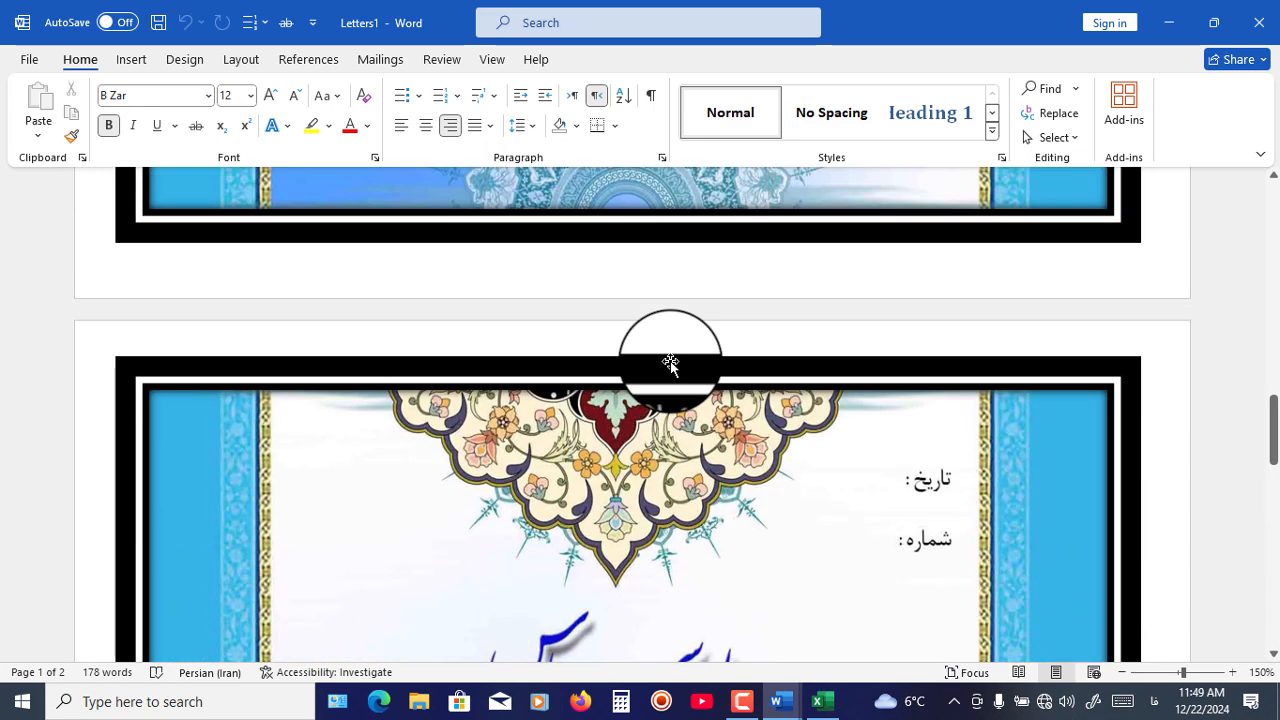
scroll(670, 365, down, 5)
Step: Print-preview the two merged certificates, then close Letters1 and dismiss the save prompt
key(ctrl+p)
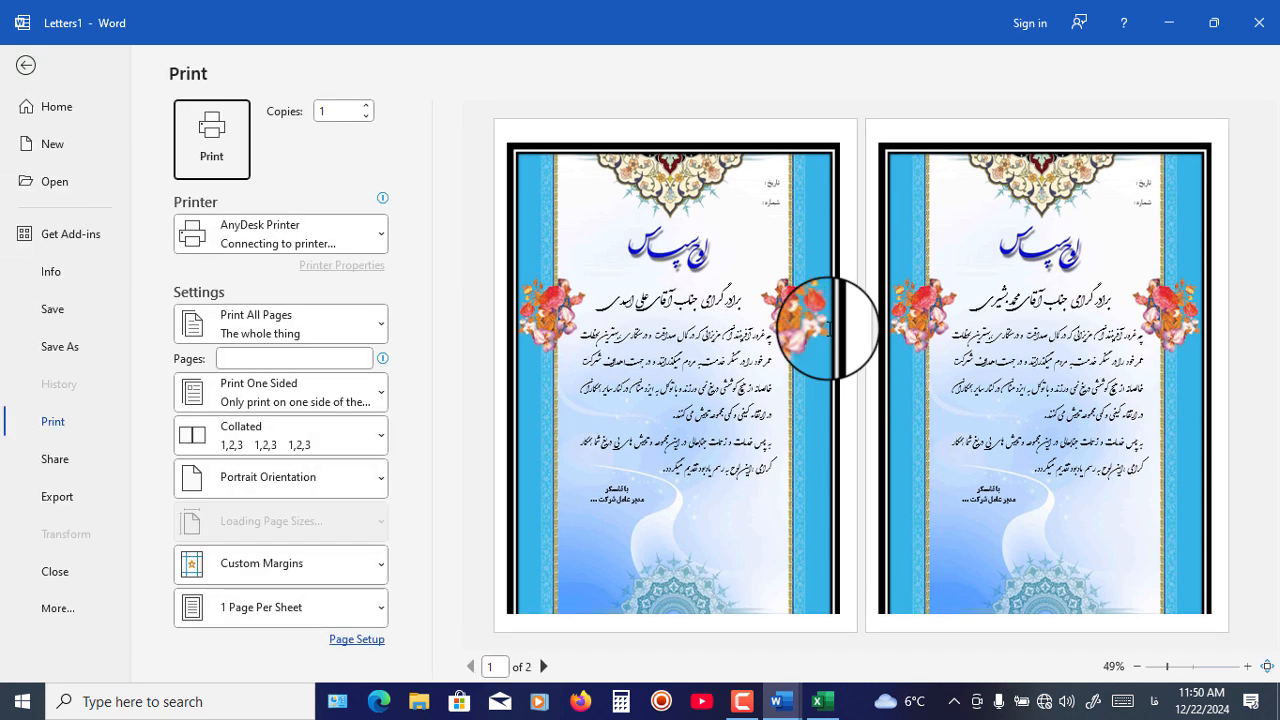
click(1262, 28)
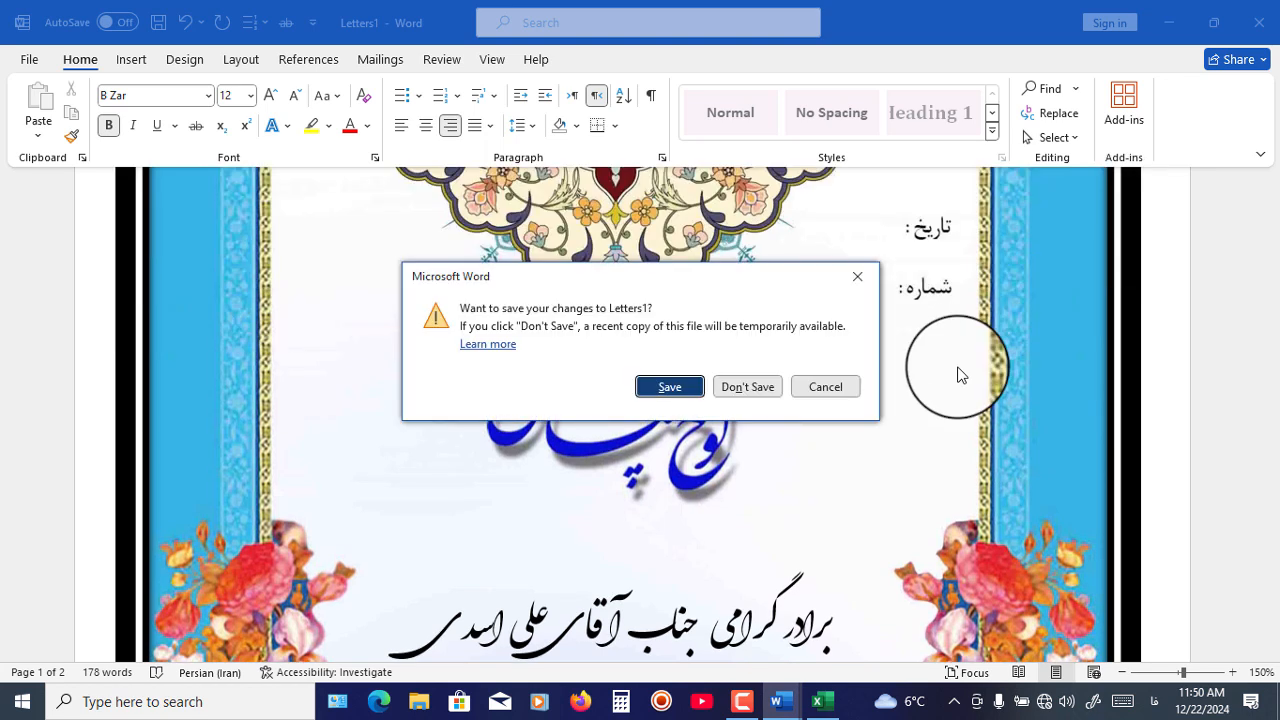
click(857, 276)
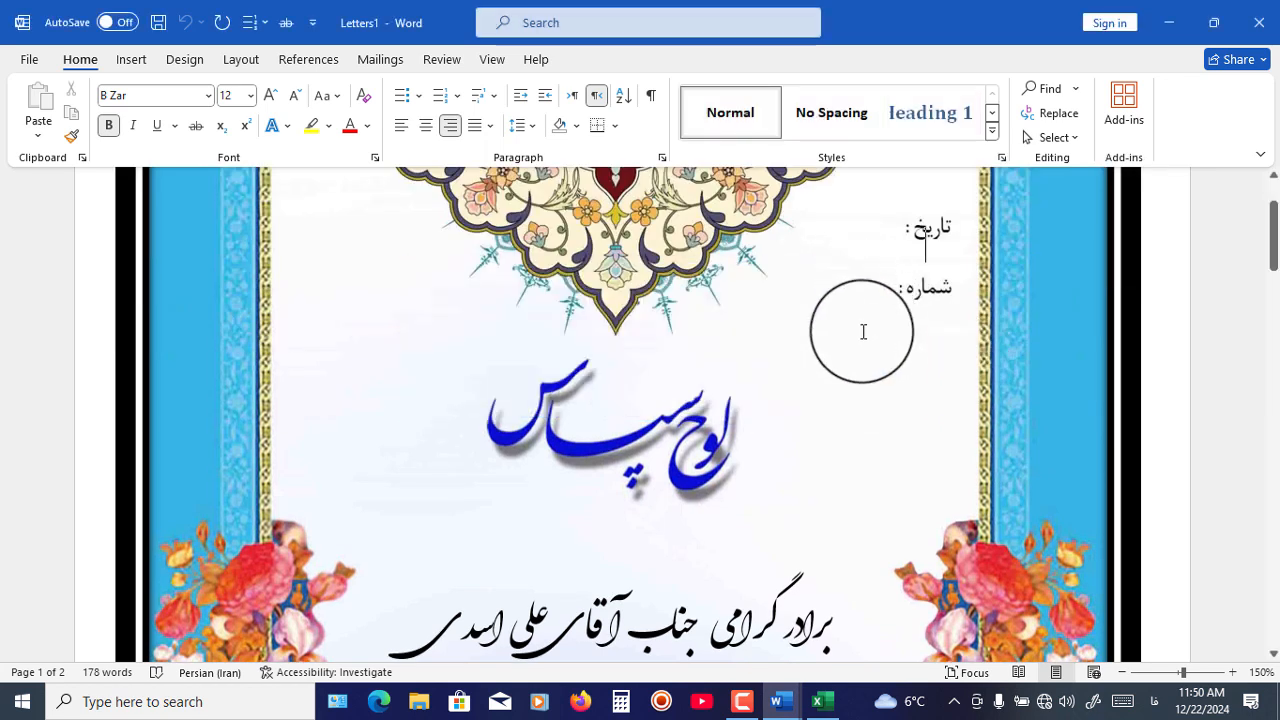